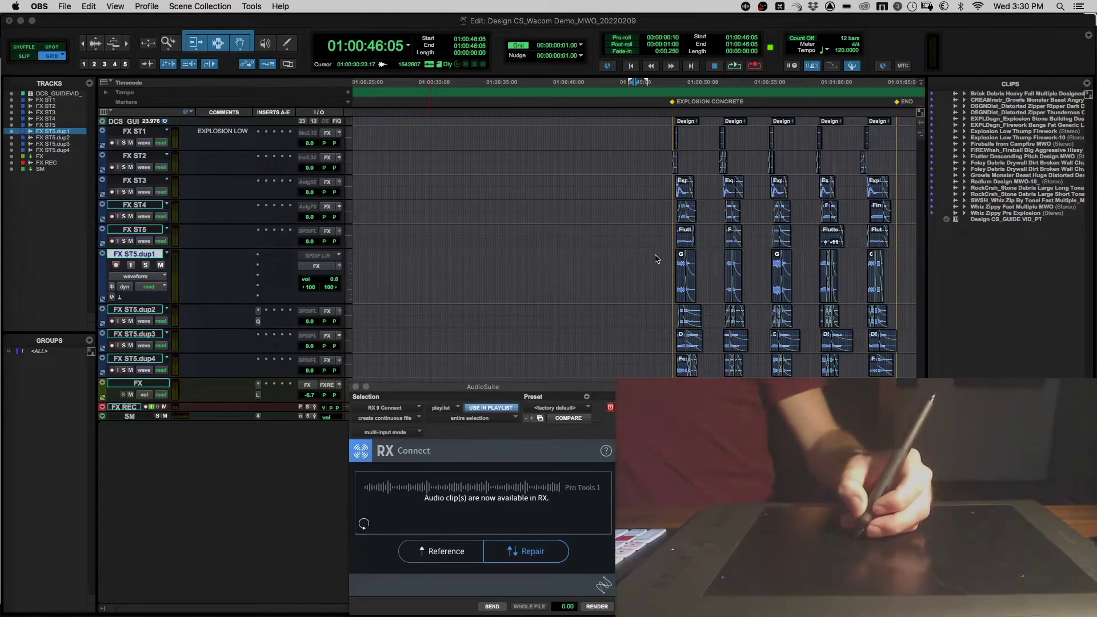
Select the time range 01:00:48:11 to 01:00:52:04 around the first Growls clip on track FX ST5.dup1
click(659, 263)
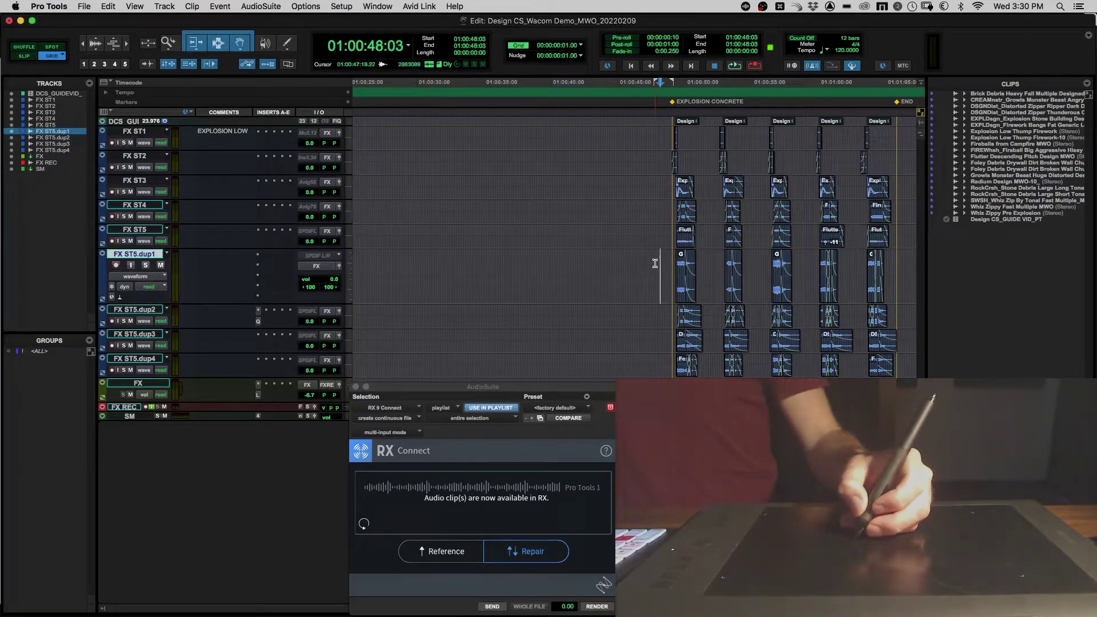
scroll(637, 298, right, 2)
key(t)
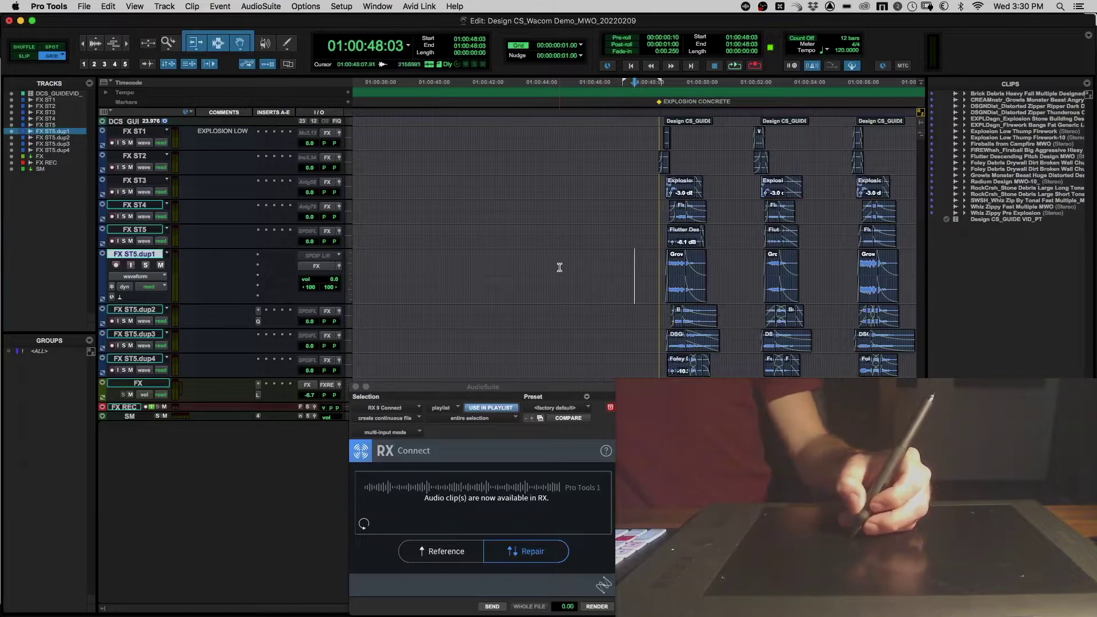
click(650, 266)
scroll(644, 276, right, 5)
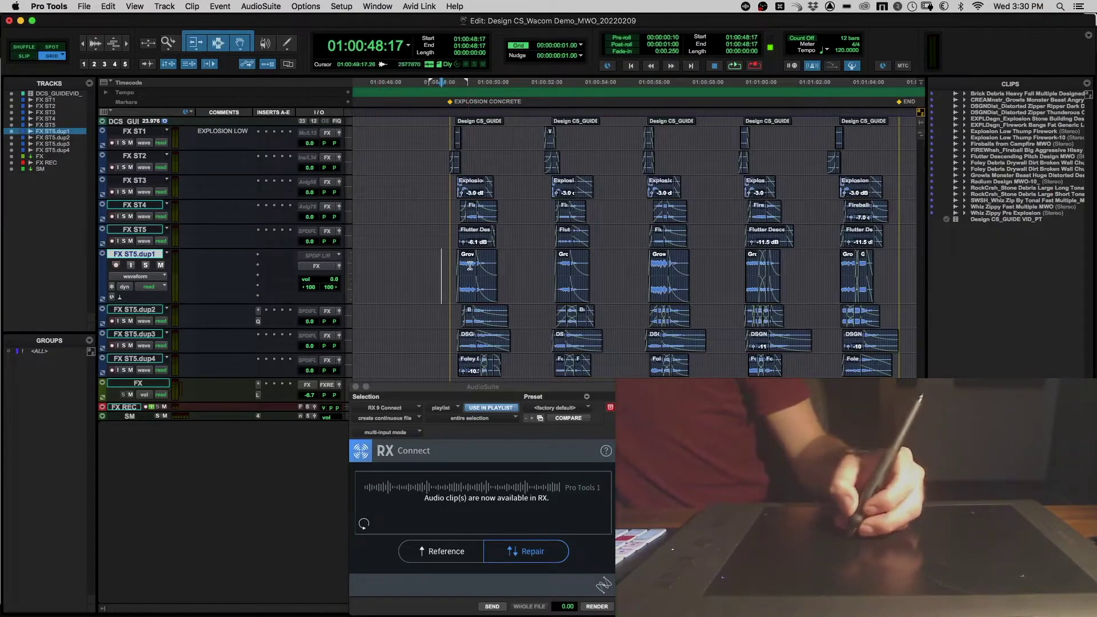
drag(428, 262, 514, 276)
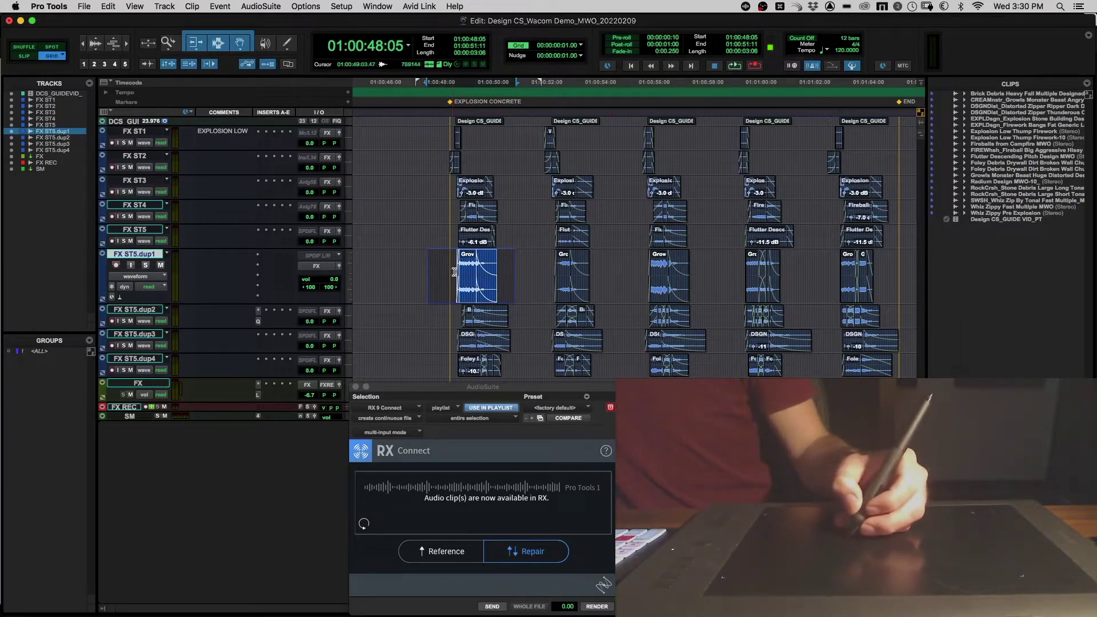
drag(434, 263, 511, 266)
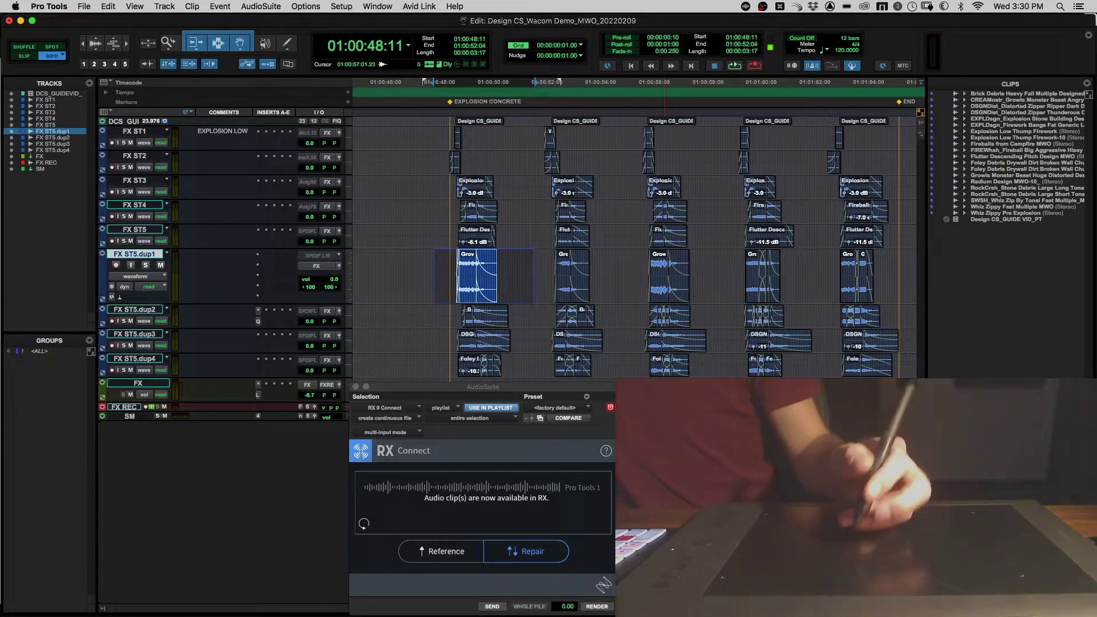
Switch to Chrome to view the Wacom Intuos Pro product page
key(super+Tab)
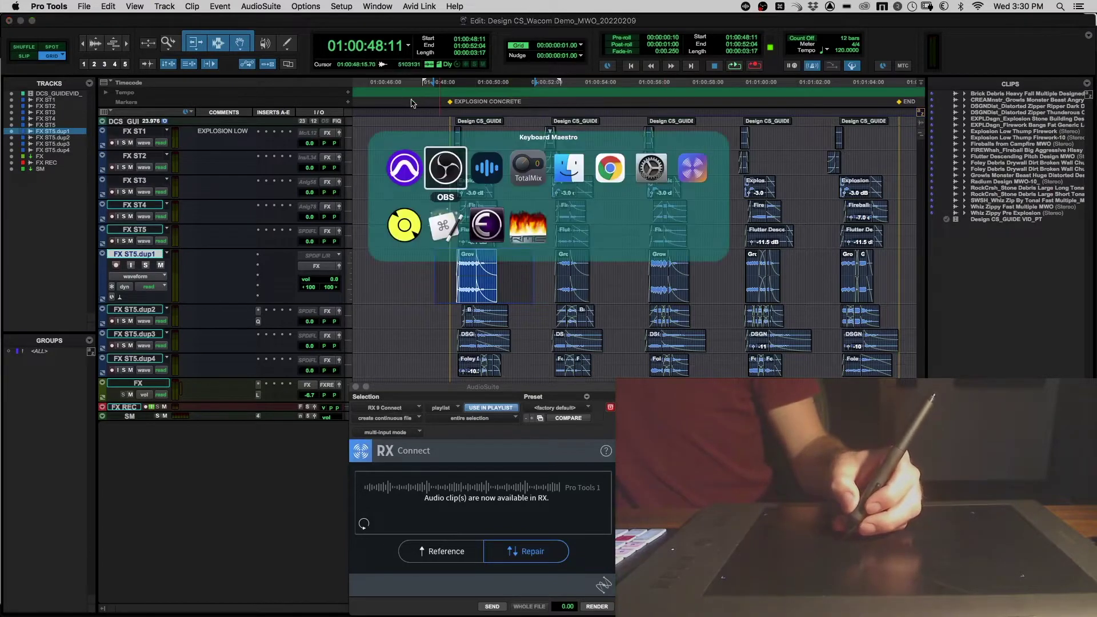
click(609, 170)
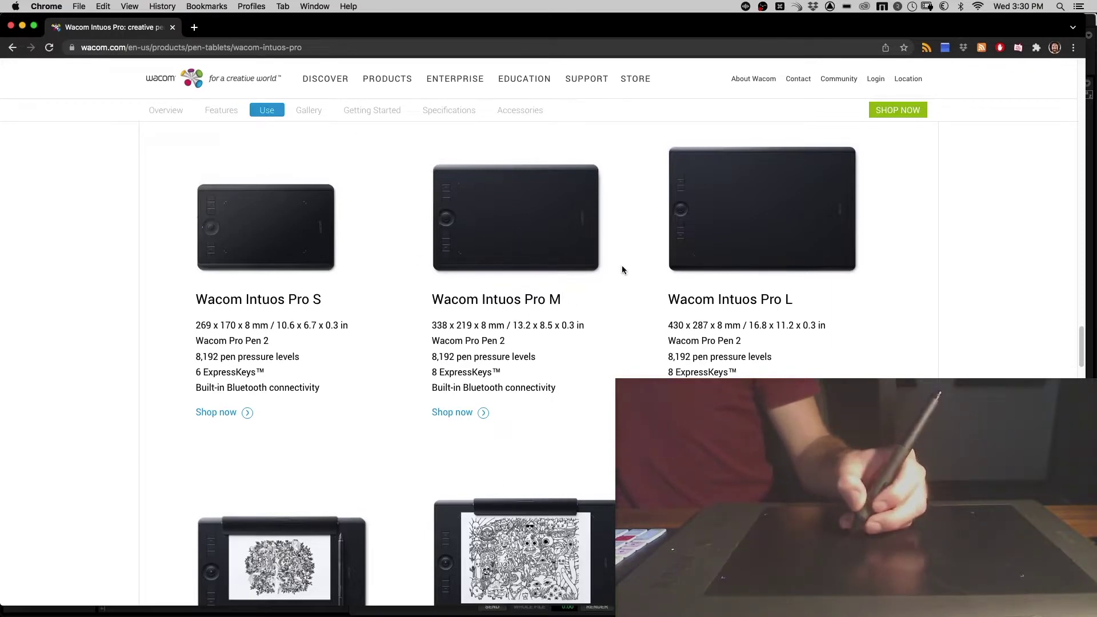
Switch to System Preferences, review the Grip Pen's mapped tablet portion in the Wacom Tablet settings, and close them
key(super+Tab)
key(super+Tab)
key(super+Tab)
key(super+Tab)
key(super+Tab)
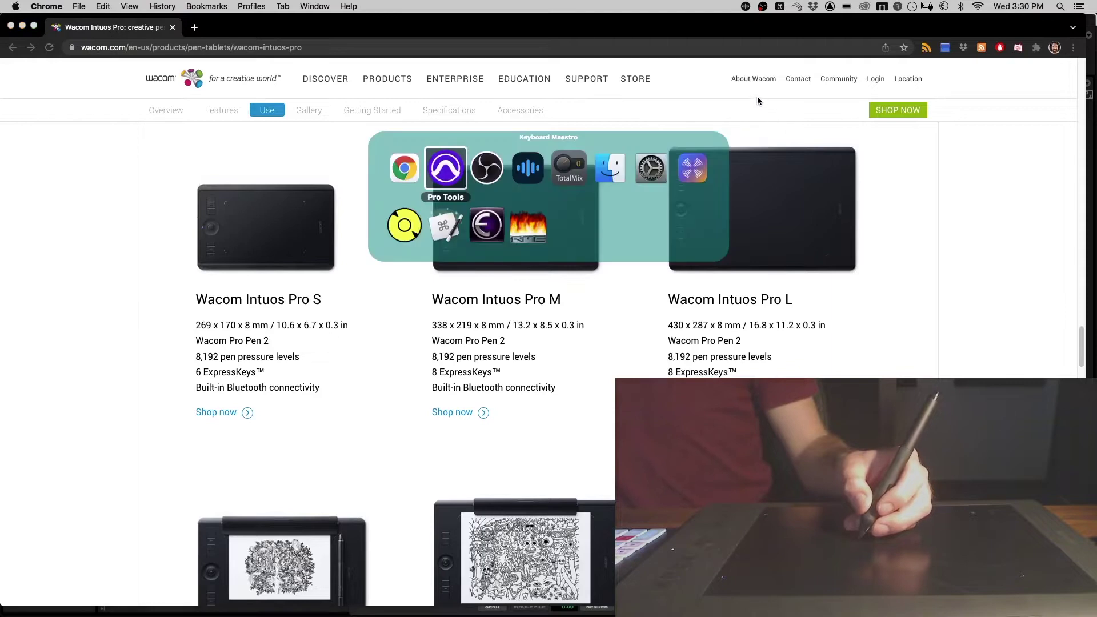
key(Right)
key(Return)
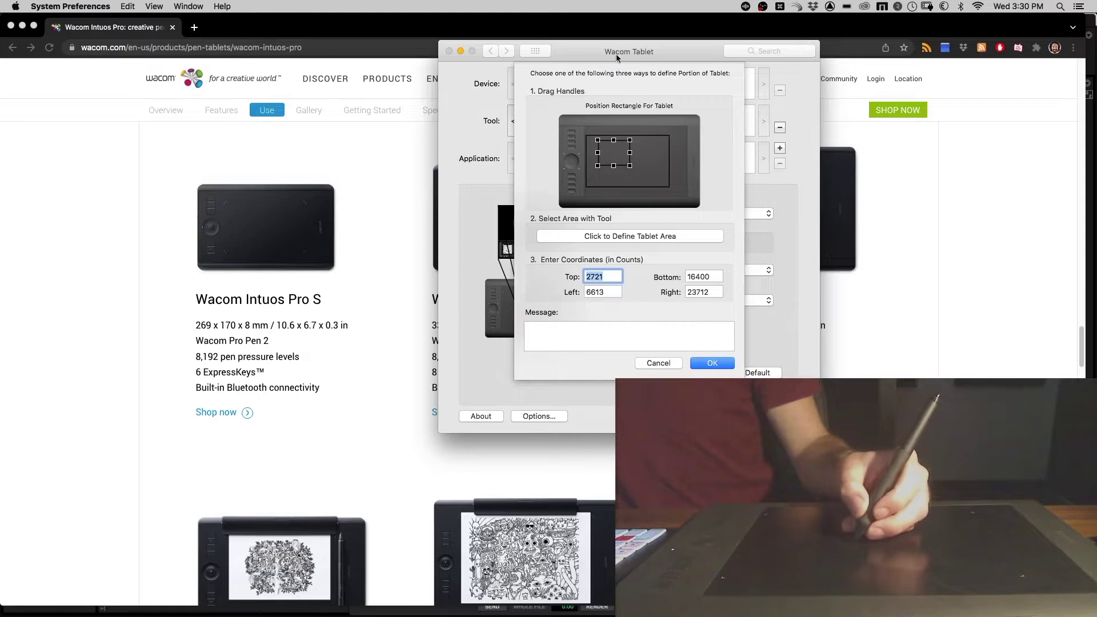
drag(617, 57, 509, 80)
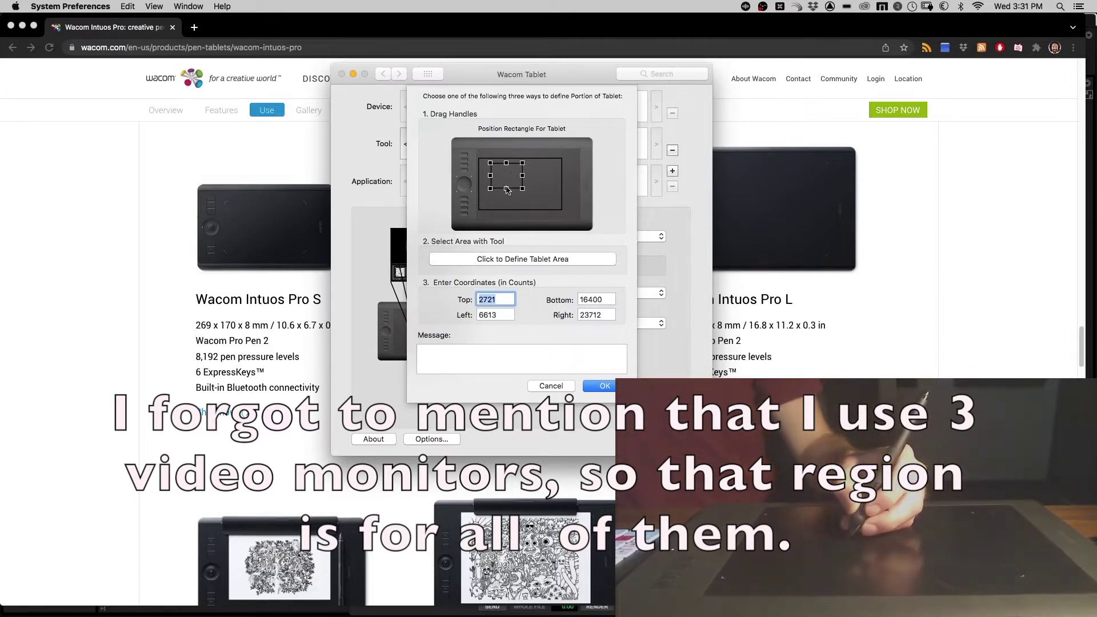
click(595, 386)
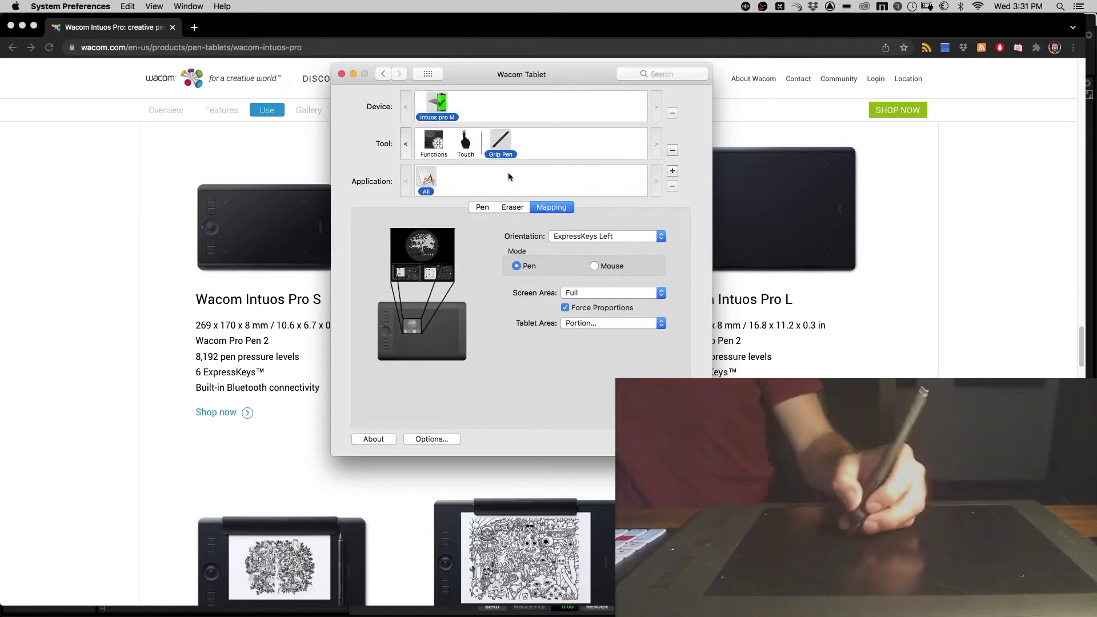
click(342, 75)
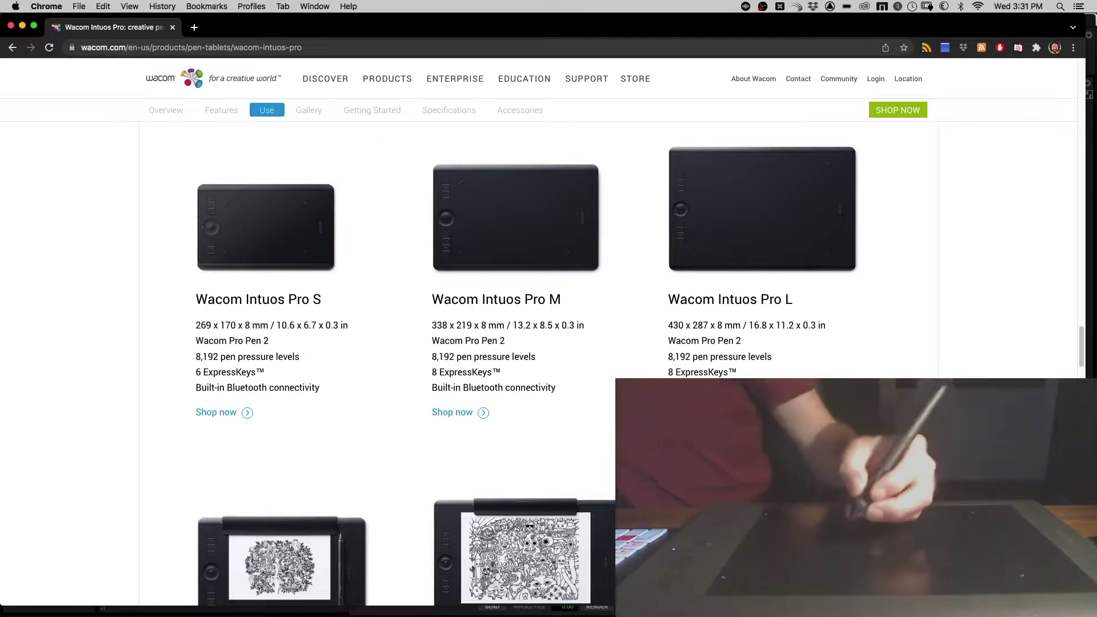
Browse the Wacom Intuos Pro page to compare the S, M and L tablet models and the Paper Edition
scroll(547, 468, down, 2)
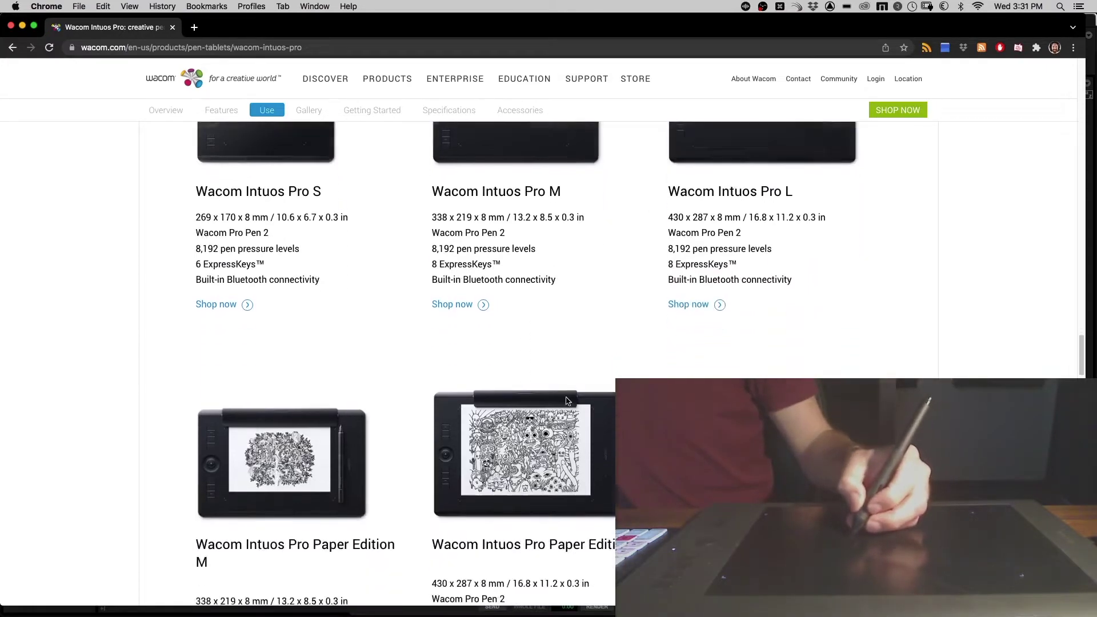
scroll(576, 503, up, 1)
scroll(581, 514, down, 3)
scroll(591, 392, up, 5)
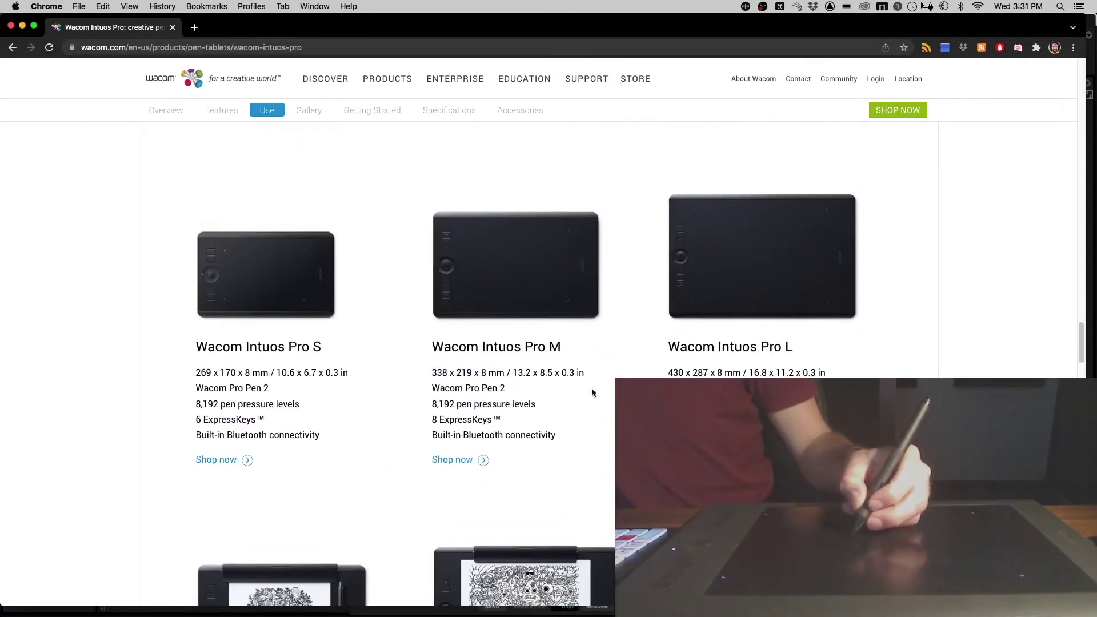
scroll(590, 506, down, 6)
scroll(597, 330, down, 5)
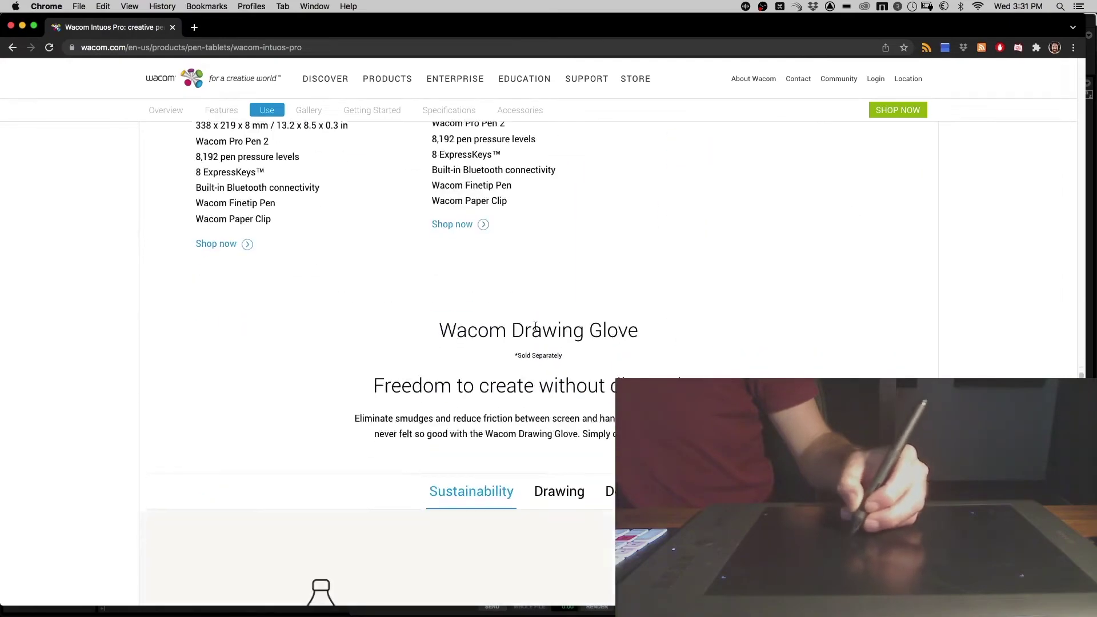
scroll(600, 389, up, 12)
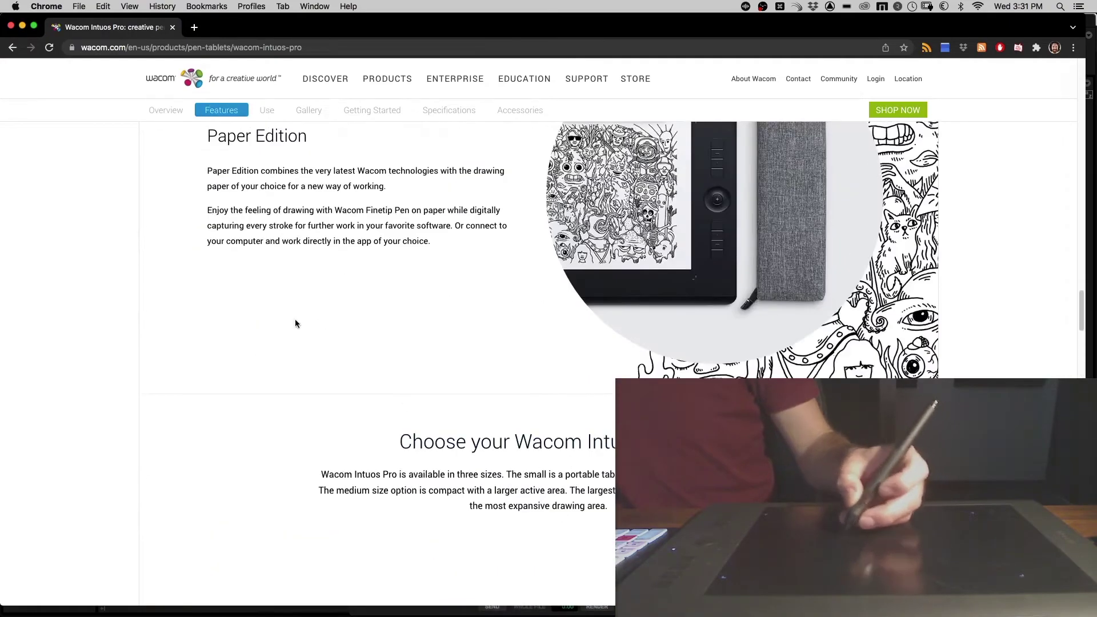
right_click(428, 366)
click(174, 327)
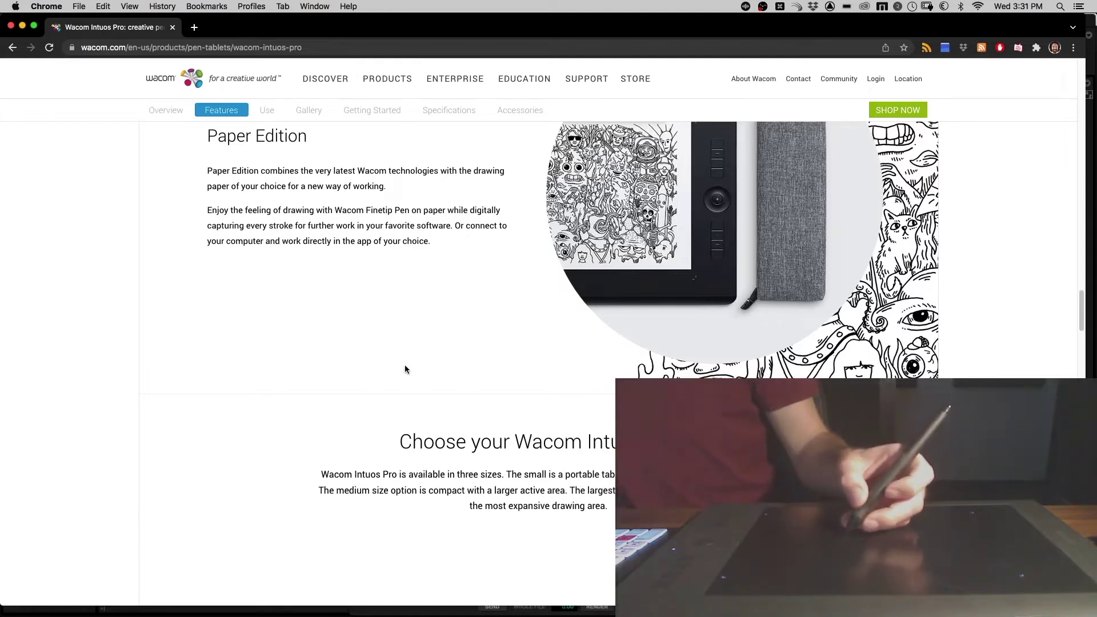
right_click(483, 323)
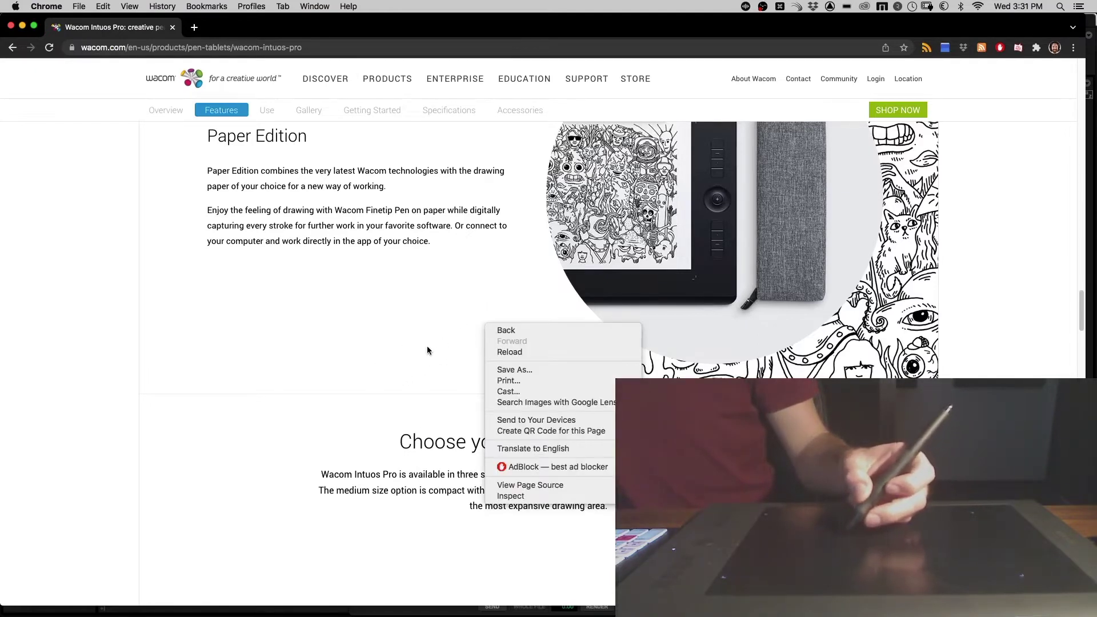
click(465, 371)
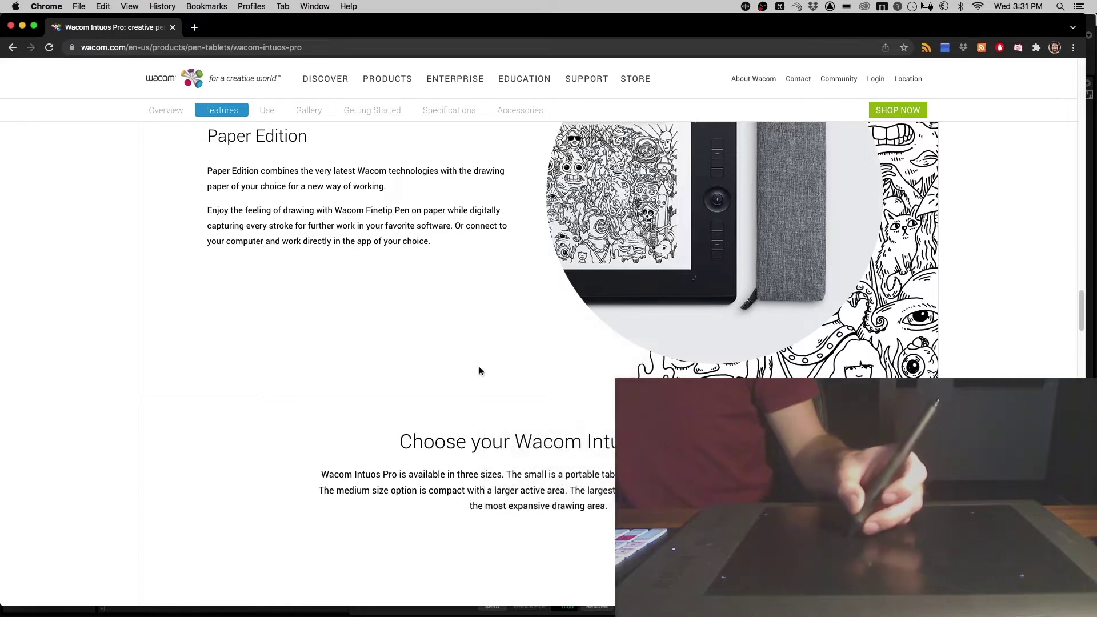
right_click(461, 403)
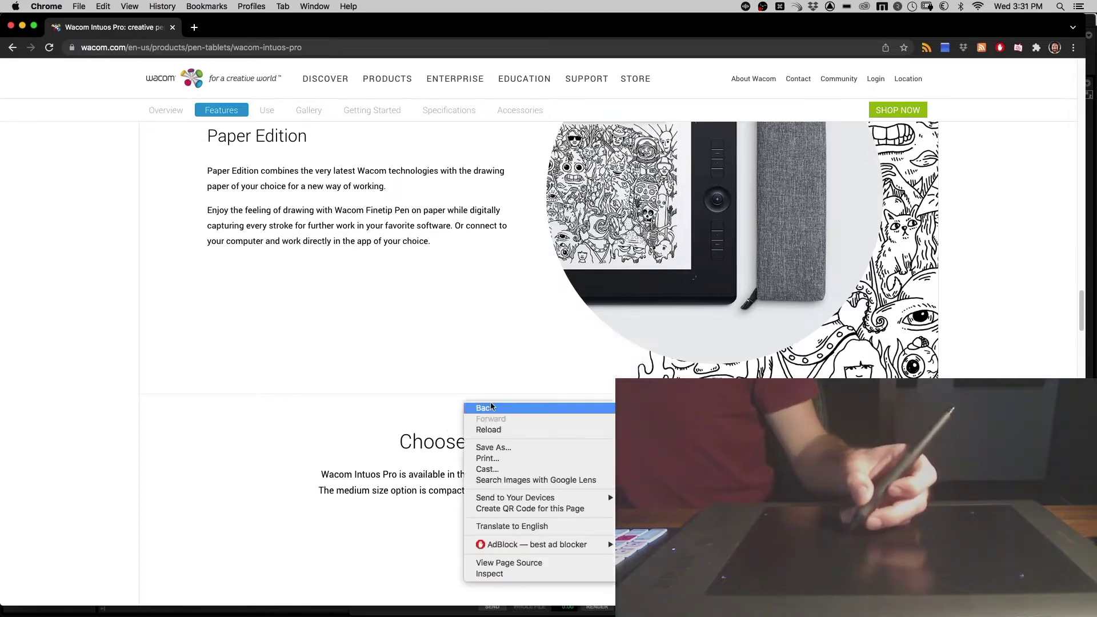
click(427, 409)
right_click(432, 407)
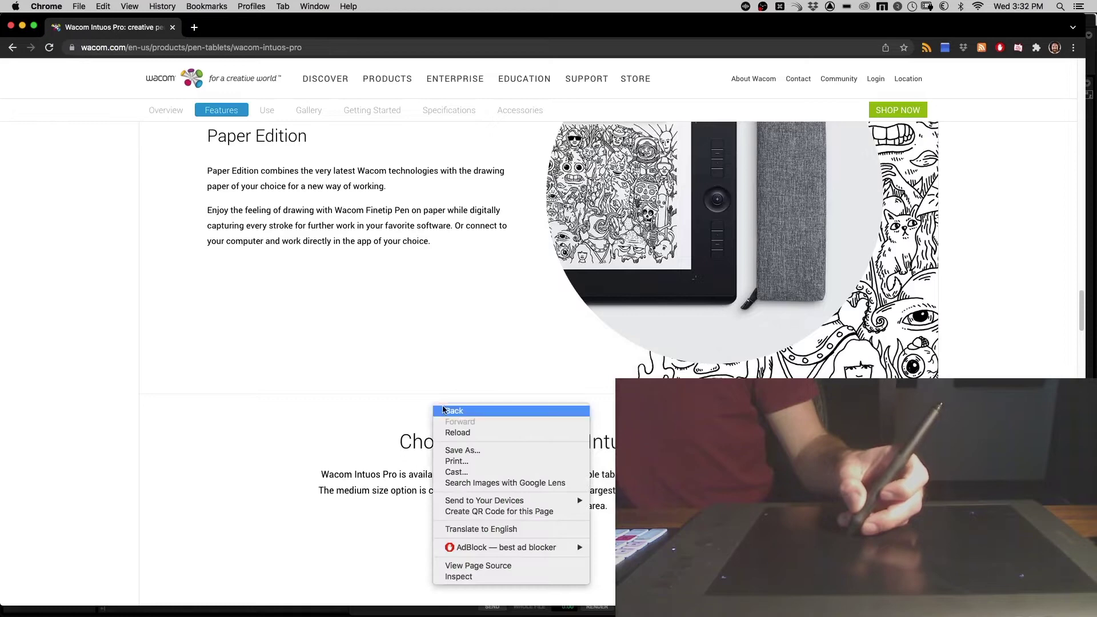
click(457, 461)
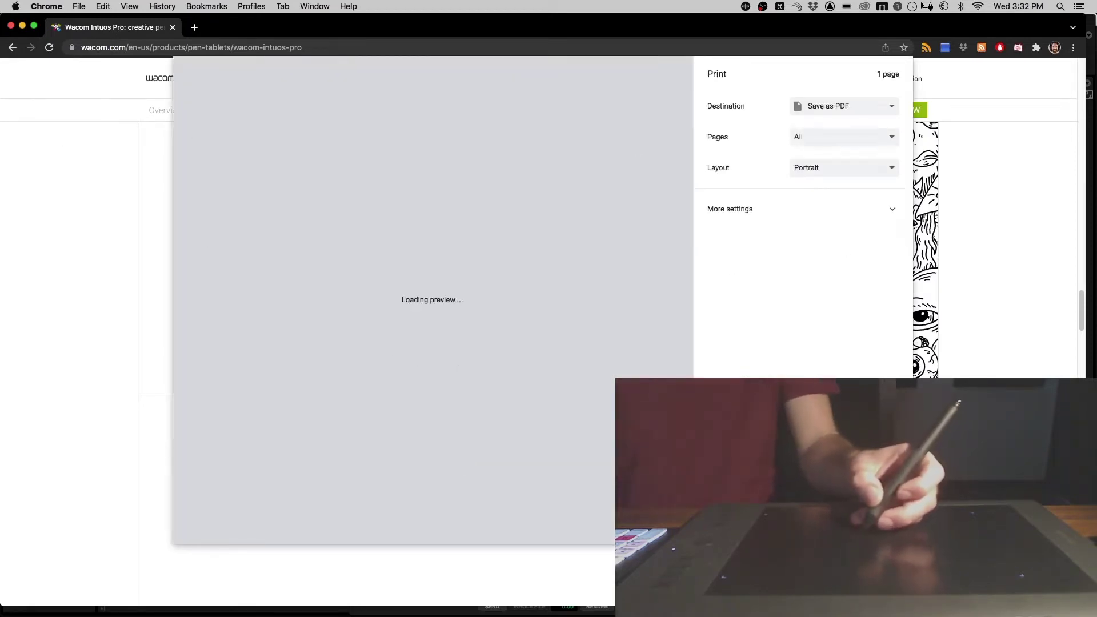
key(Escape)
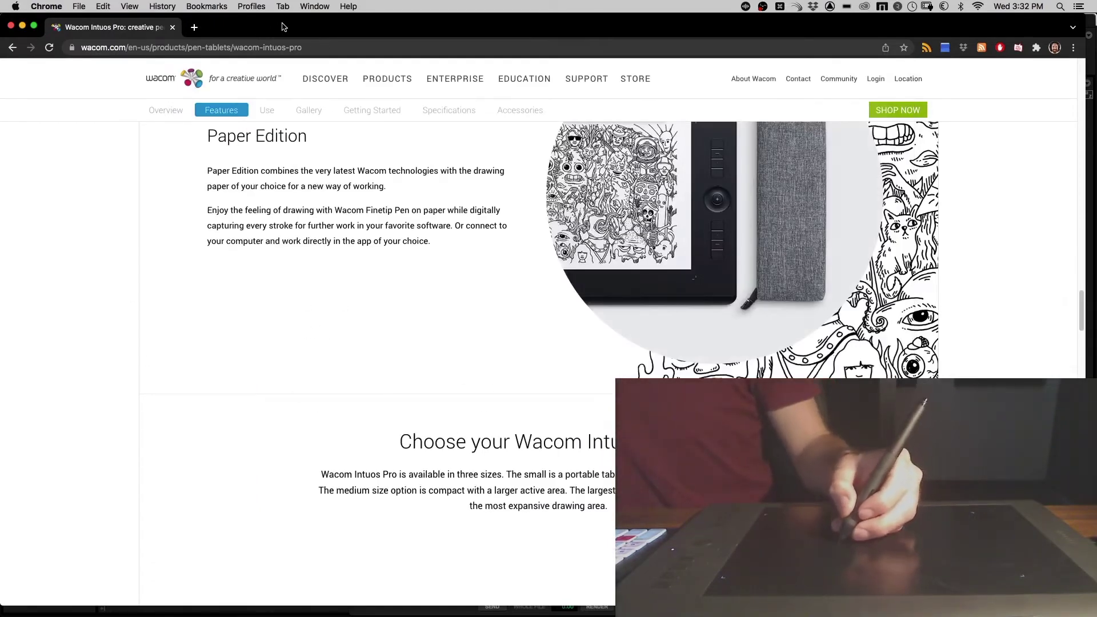
Return to Pro Tools, select the first explosion's clips across tracks FX ST1 to FX ST5.dup4, and enlarge those tracks' heights
key(super+w)
click(407, 261)
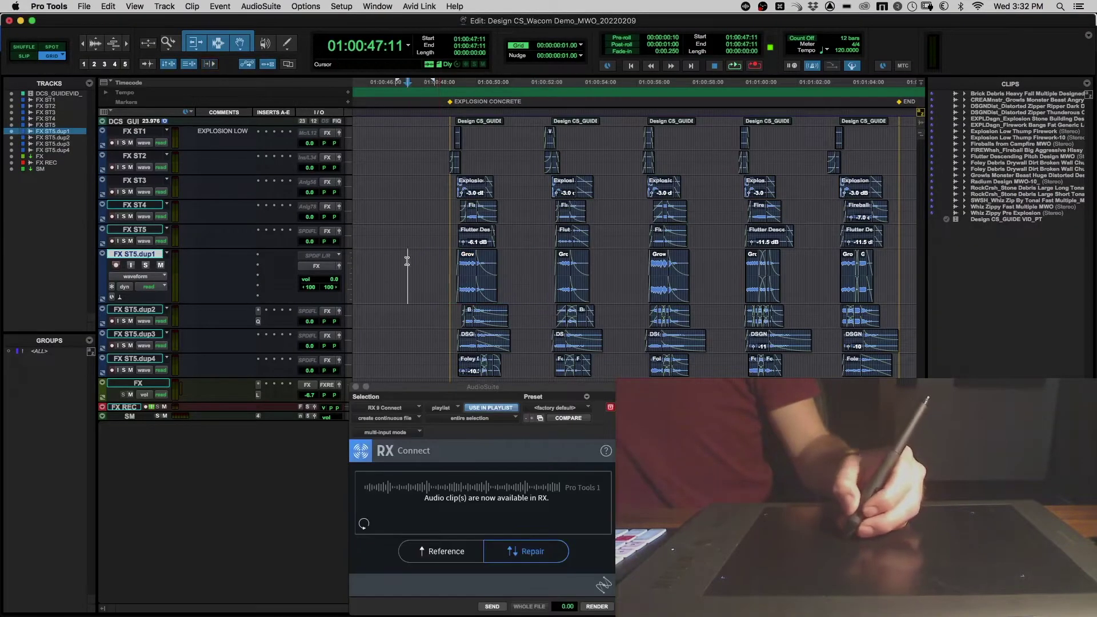
click(452, 265)
key(t)
key(t)
drag(611, 136, 888, 369)
key(ctrl+Up)
key(r)
key(super+bracketleft)
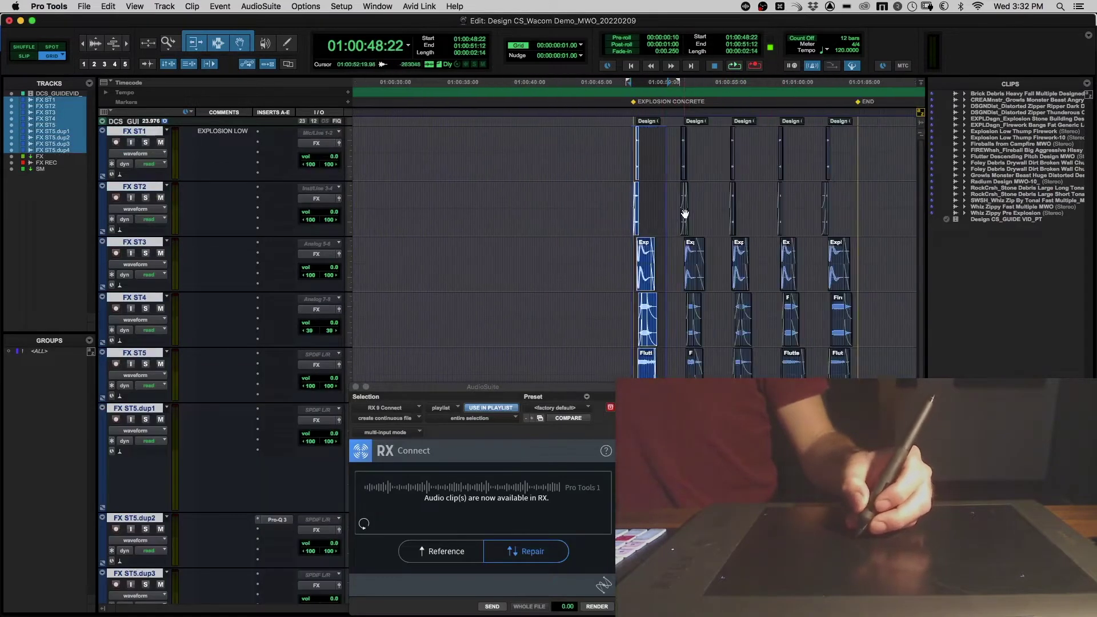
Play the session from 01:00:48:00, just before the first explosion, and stop playback after it ends
click(608, 201)
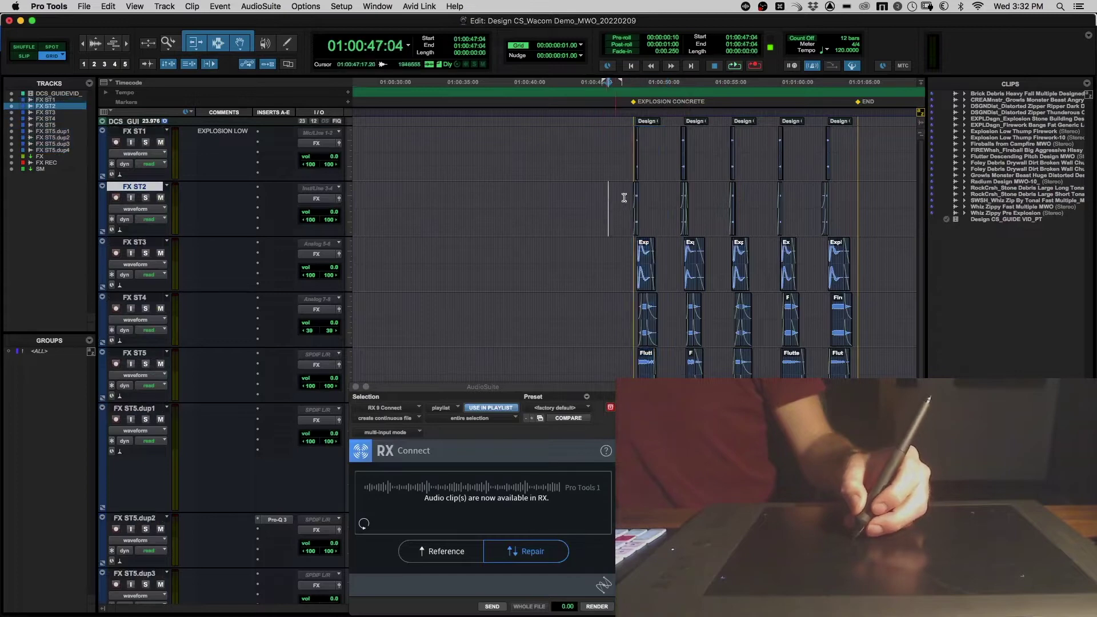
click(619, 195)
key(super+bracketright)
key(space)
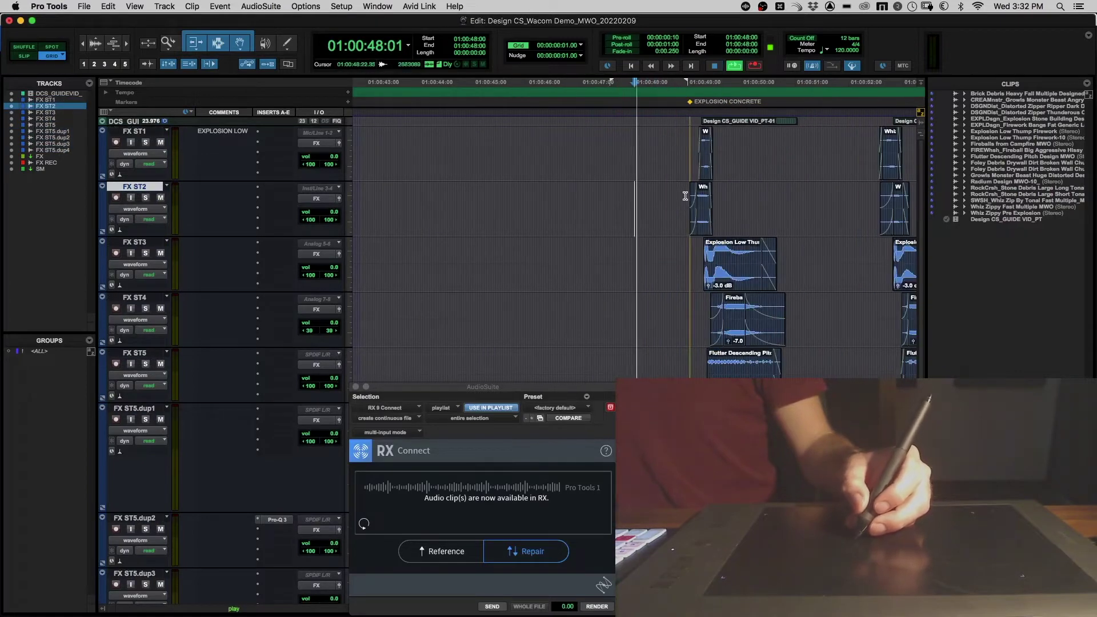
scroll(675, 240, down, 3)
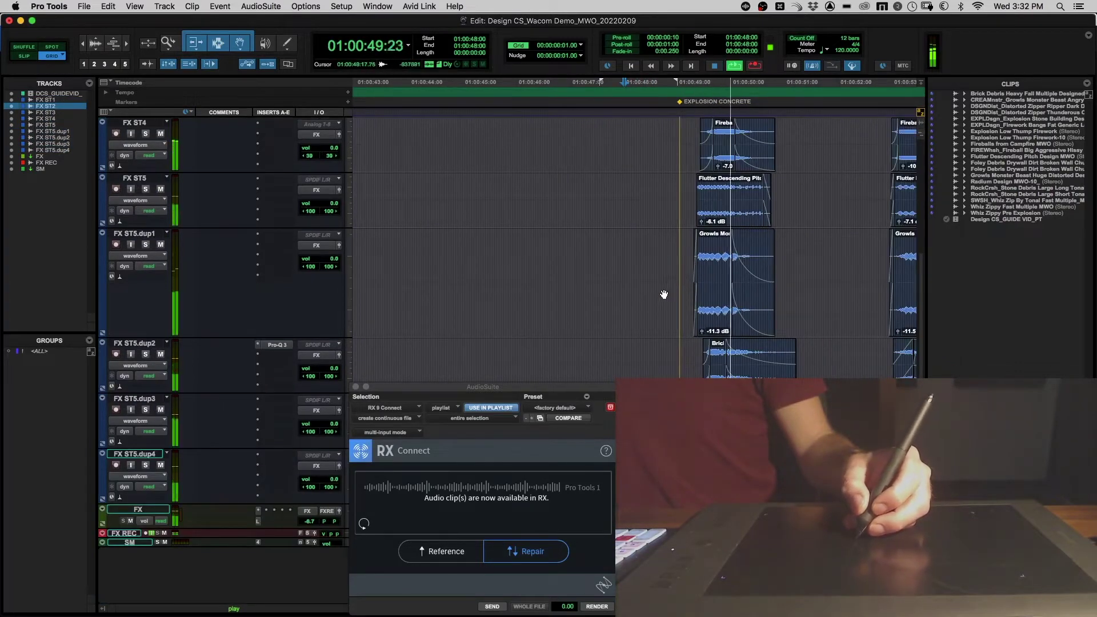
scroll(636, 289, right, 2)
key(space)
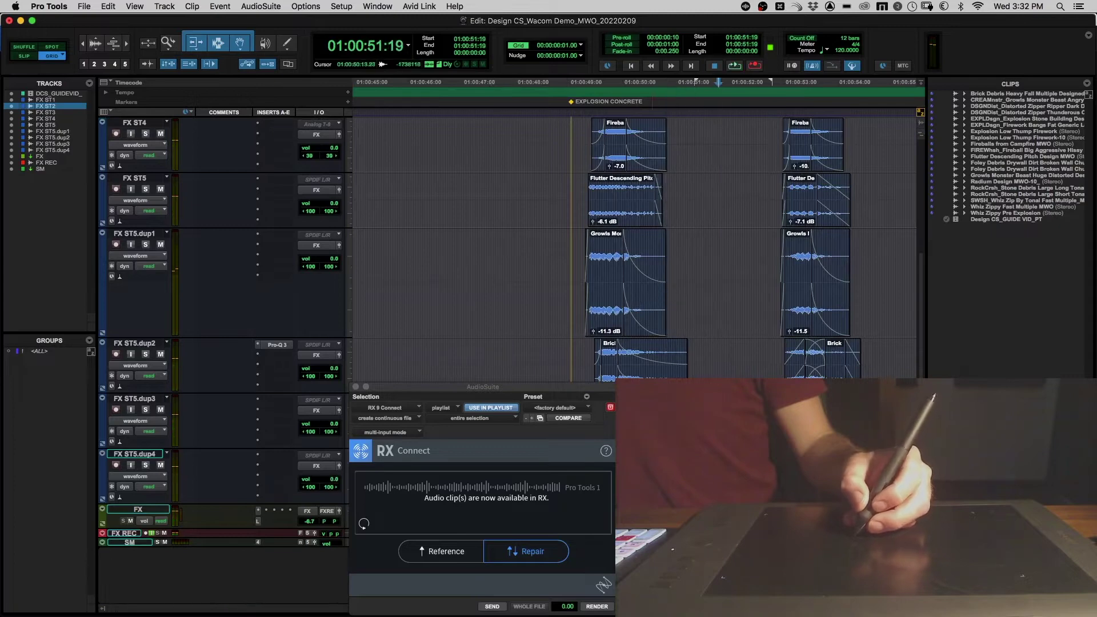
Extend the first Brick Debris clip on FX ST5.dup2 to 01:00:51:19 by moving its fade-out later
key(r)
key(r)
key(super+bracketright)
key(super+bracketright)
key(super+bracketright)
key(super+bracketright)
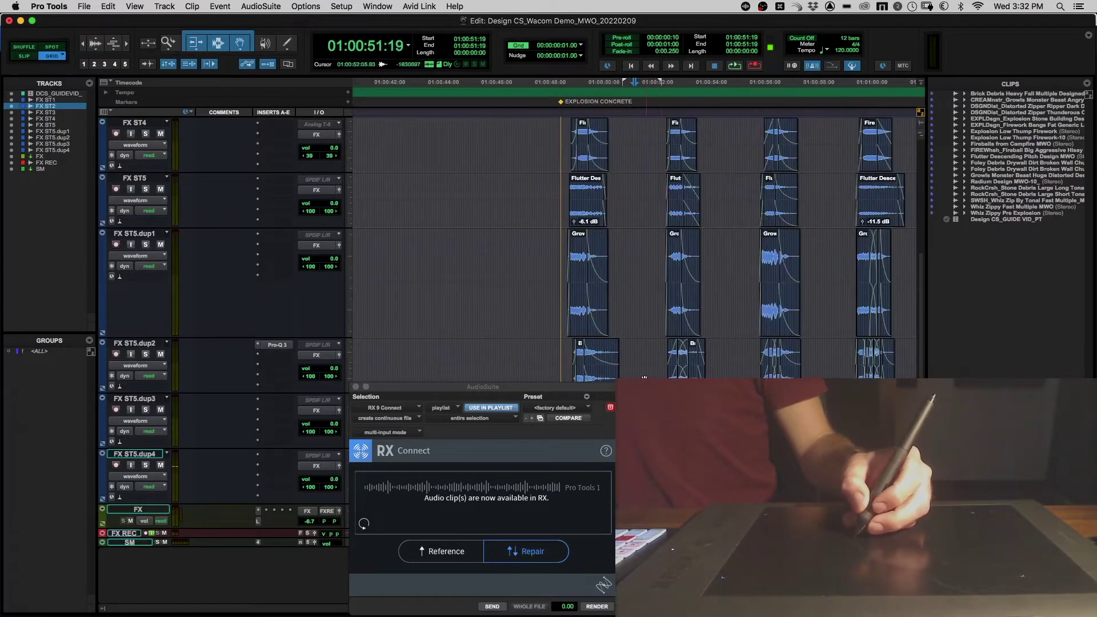
scroll(700, 358, left, 2)
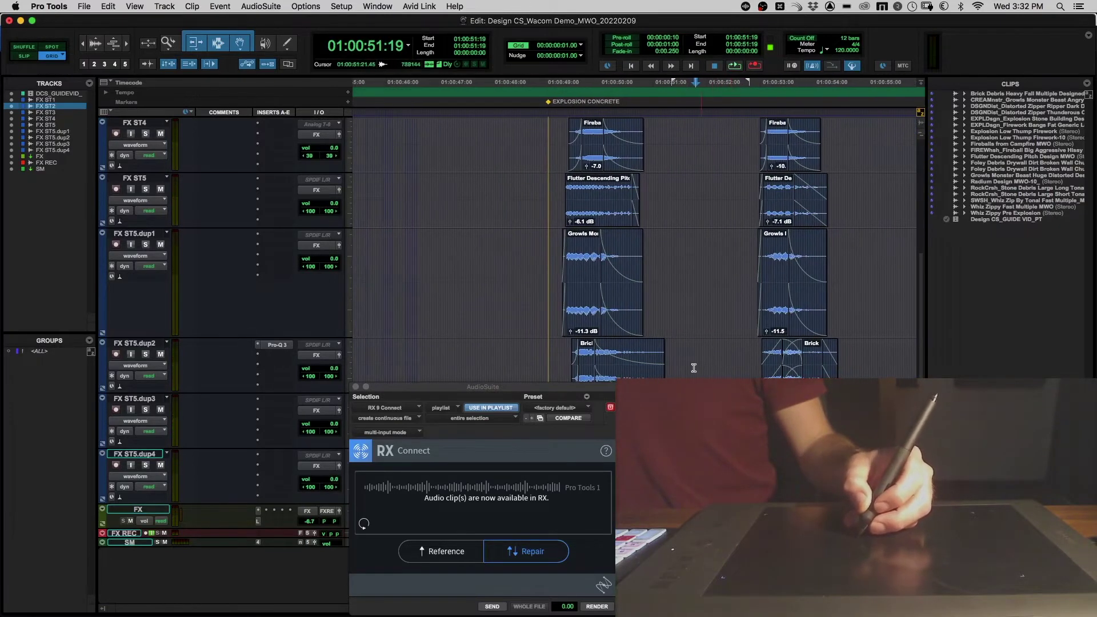
drag(631, 368, 663, 368)
scroll(673, 369, left, 1)
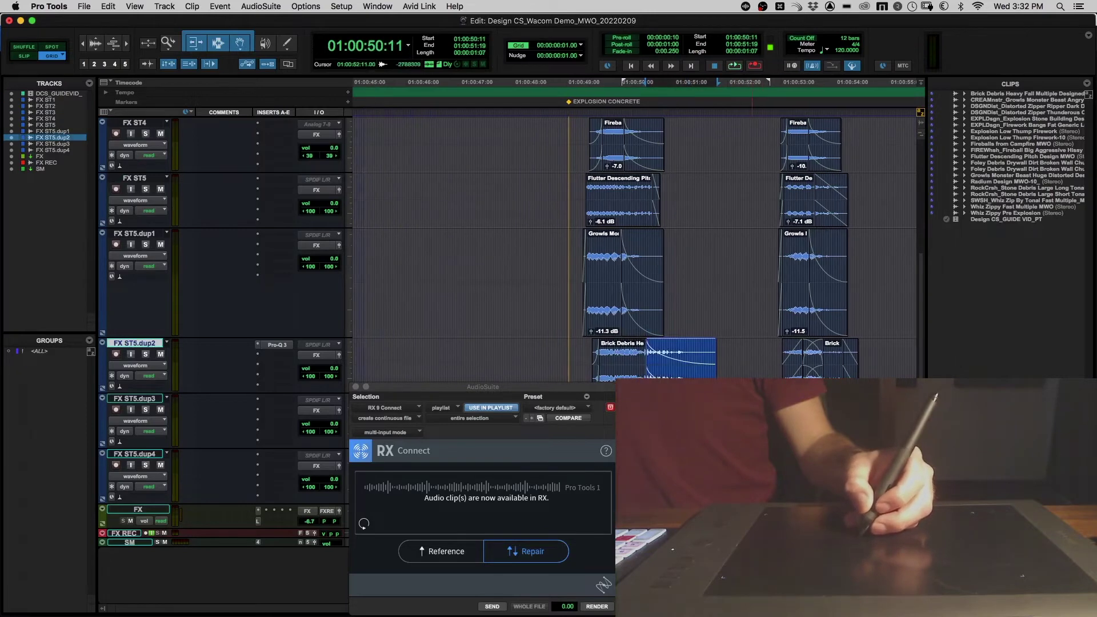
Move the AudioSuite window aside and extend the first DSGNDist clip's fade-out on FX ST5.dup3 to 01:00:51:19
drag(560, 387, 325, 389)
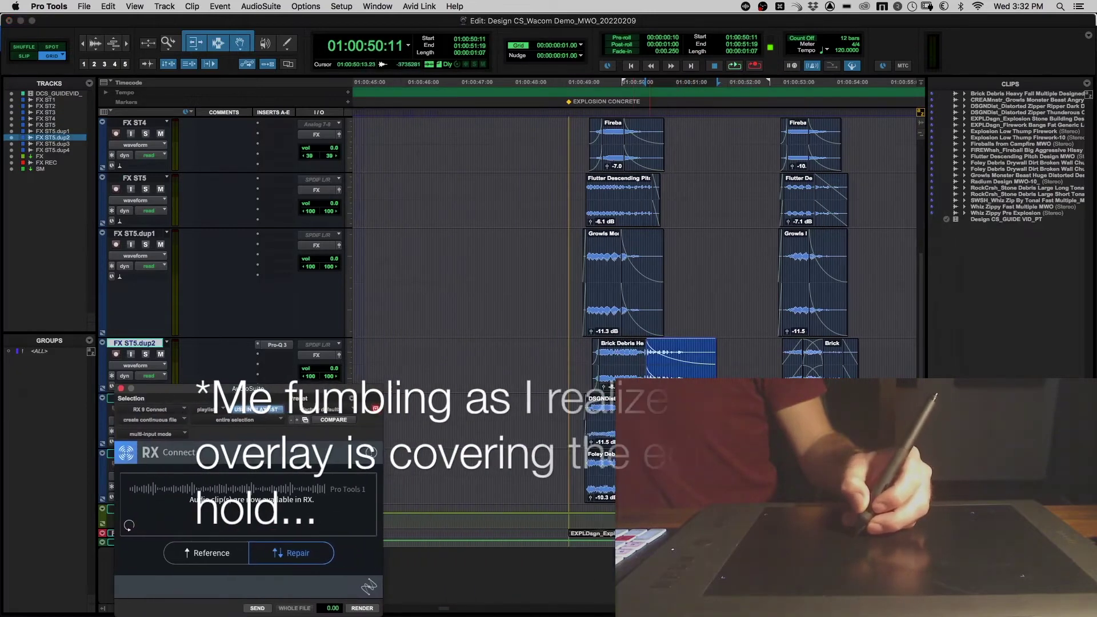
mouse_move(691, 423)
mouse_down()
mouse_move(670, 423)
mouse_move(694, 423)
mouse_up()
scroll(516, 358, right, 8)
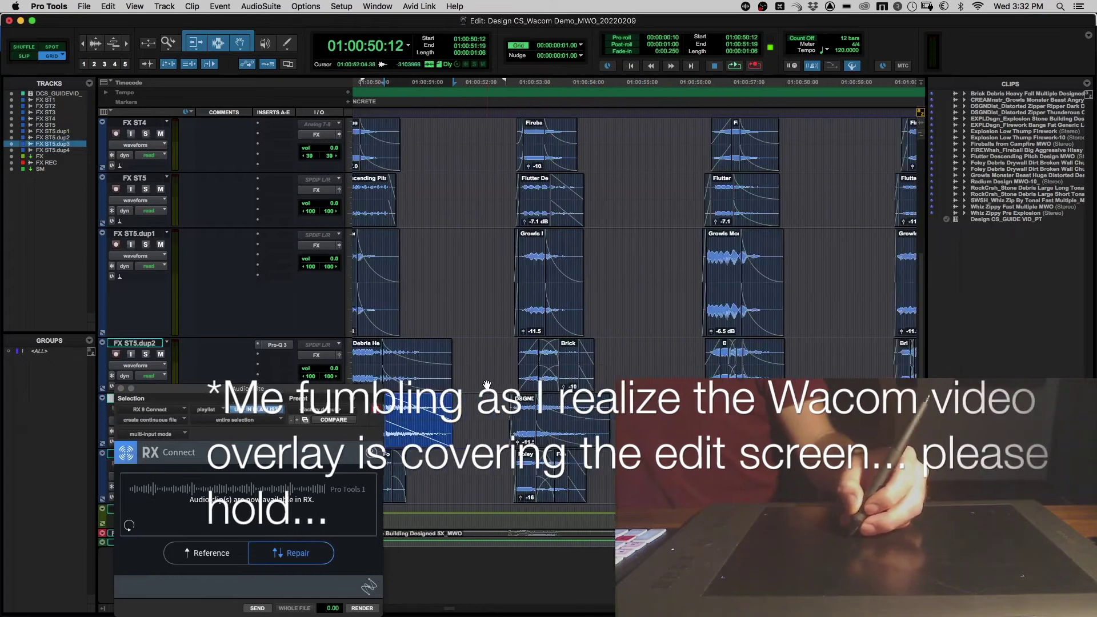
scroll(528, 375, left, 4)
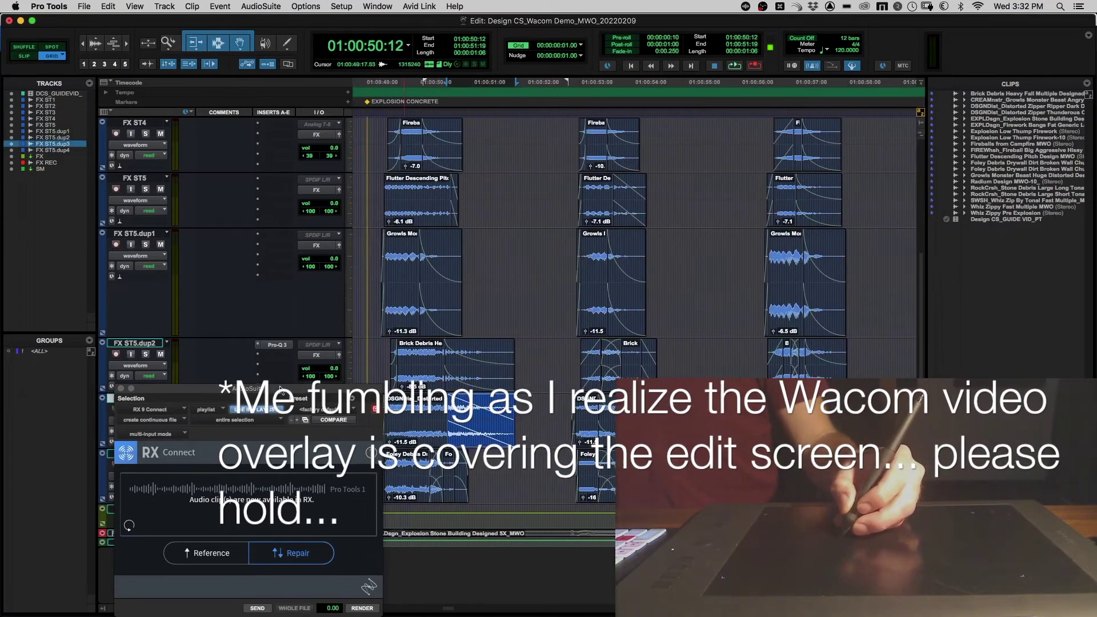
Move the AudioSuite window clear of the clips and extend the first DSGNDist clip on FX ST5.dup3 to 01:00:52:10
drag(279, 383, 177, 373)
drag(474, 422, 507, 423)
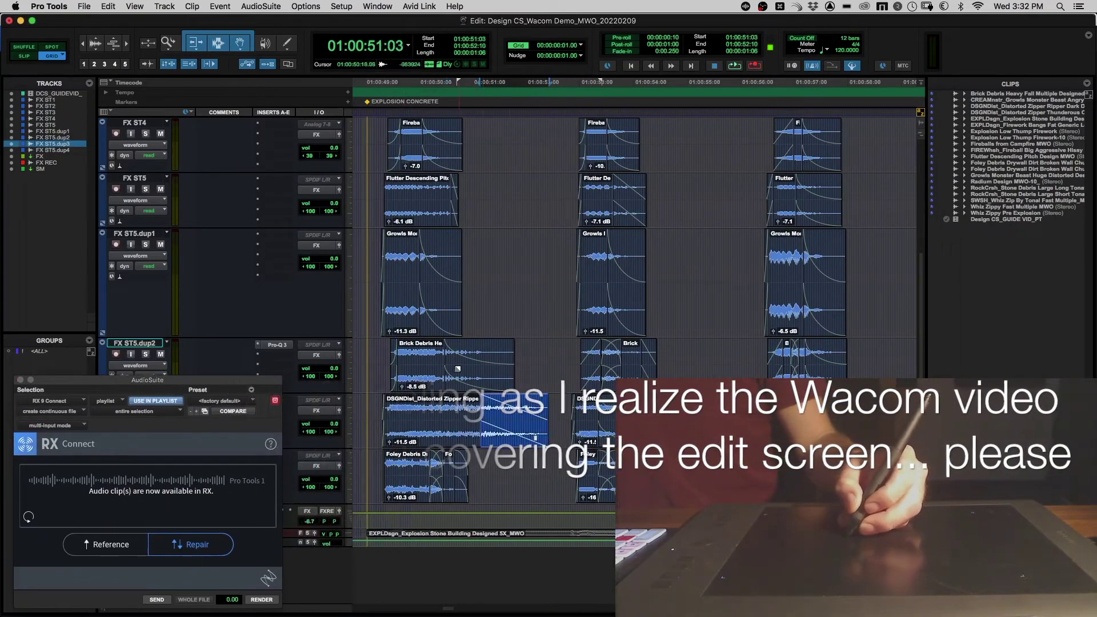
Extend the first Growls, Flutter and Fireballs clips on FX ST5.dup1, FX ST5 and FX ST4 to about 01:00:51:21
drag(448, 322, 504, 314)
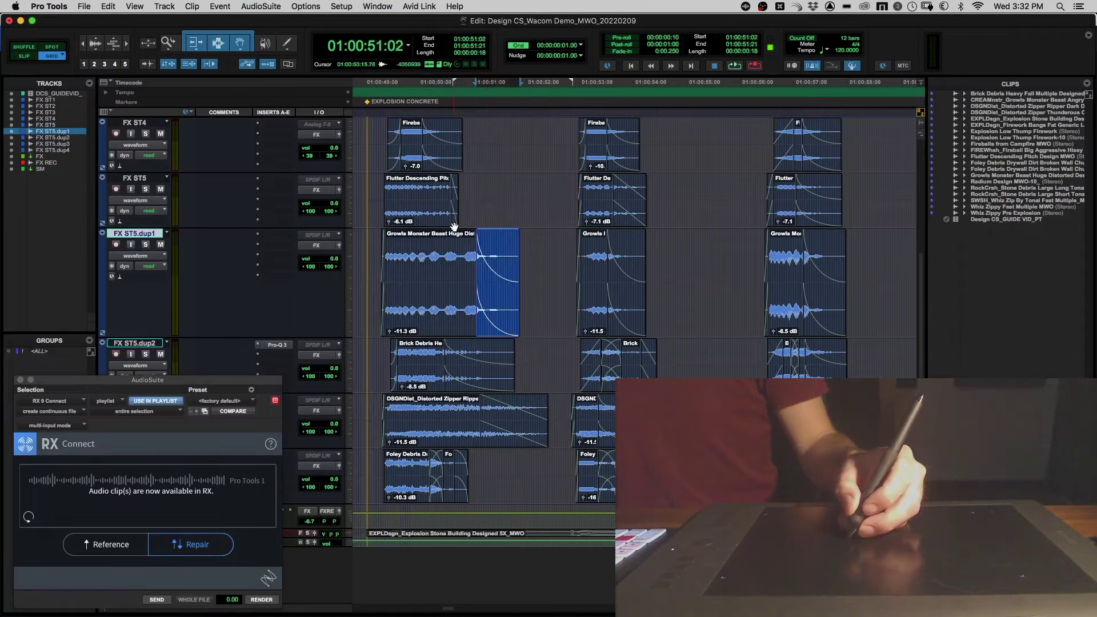
drag(452, 220, 513, 219)
drag(461, 163, 518, 163)
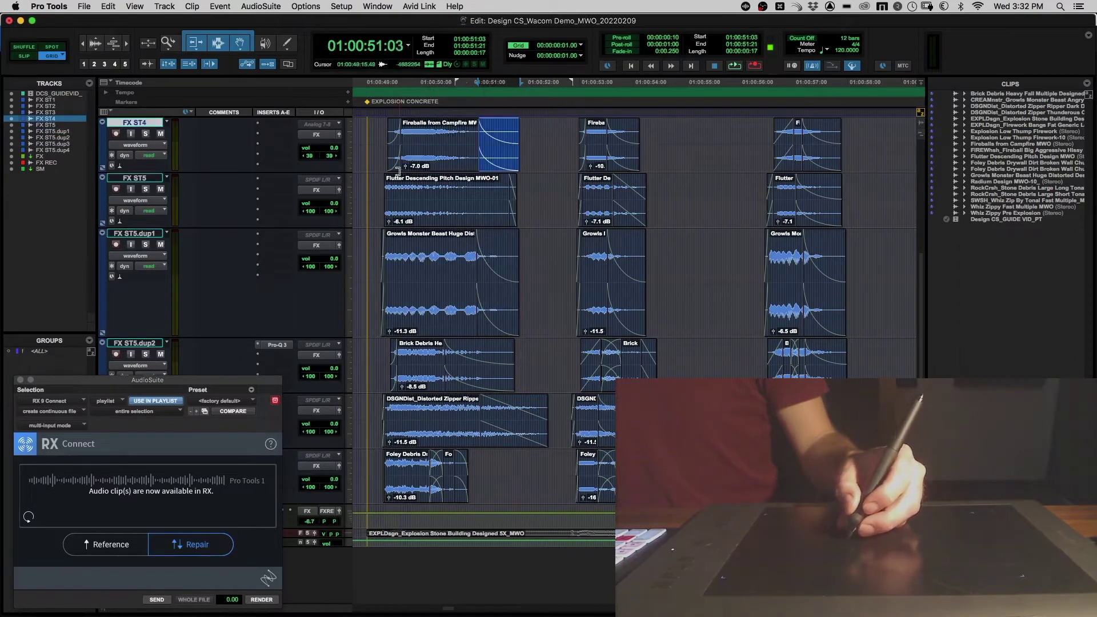
Play the session from 01:00:49:01, at the EXPLOSION CONCRETE marker, and stop playback
click(367, 193)
key(space)
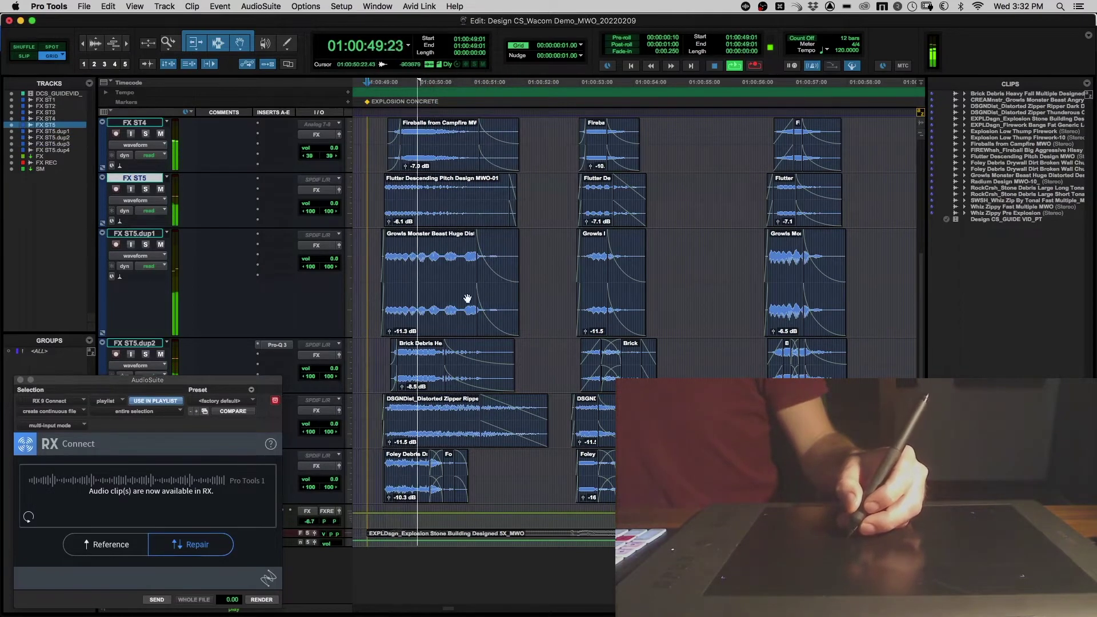
key(space)
Split the first Growls clip on FX ST5.dup1, slide its rear part earlier and crossfade from 01:00:49:22 to 01:00:50:02
click(443, 270)
key(b)
drag(462, 312, 437, 312)
key(t)
key(t)
drag(661, 246, 624, 261)
key(F2)
key(f)
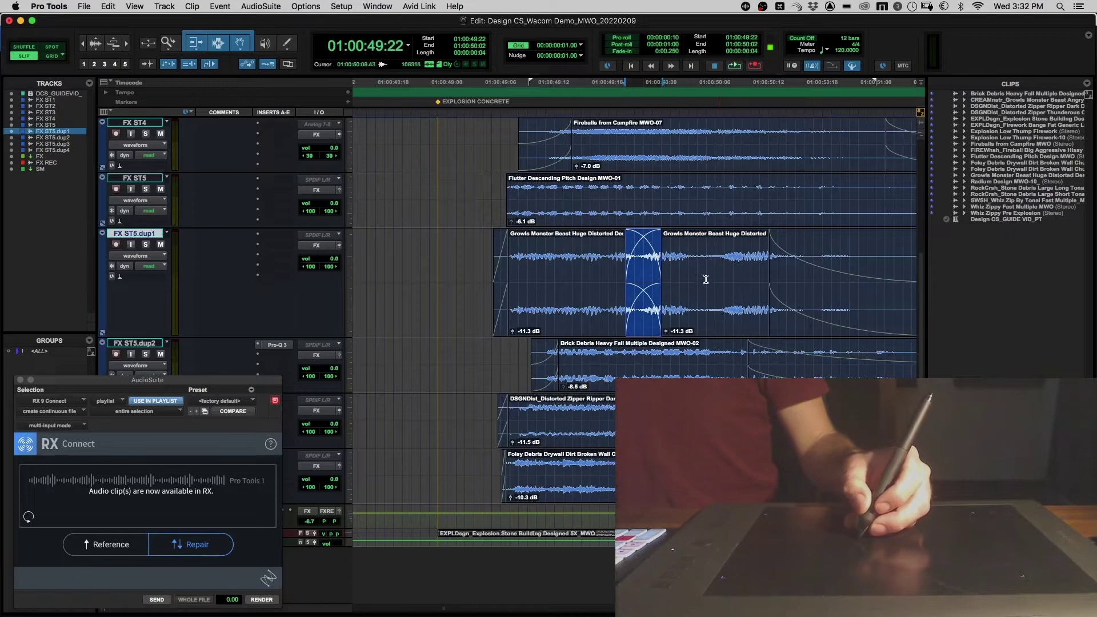
Split the rear Growls part again, slide its last piece earlier and crossfade the new joint from 01:00:50:04
click(705, 270)
key(b)
drag(721, 306, 706, 306)
drag(703, 269, 687, 272)
key(f)
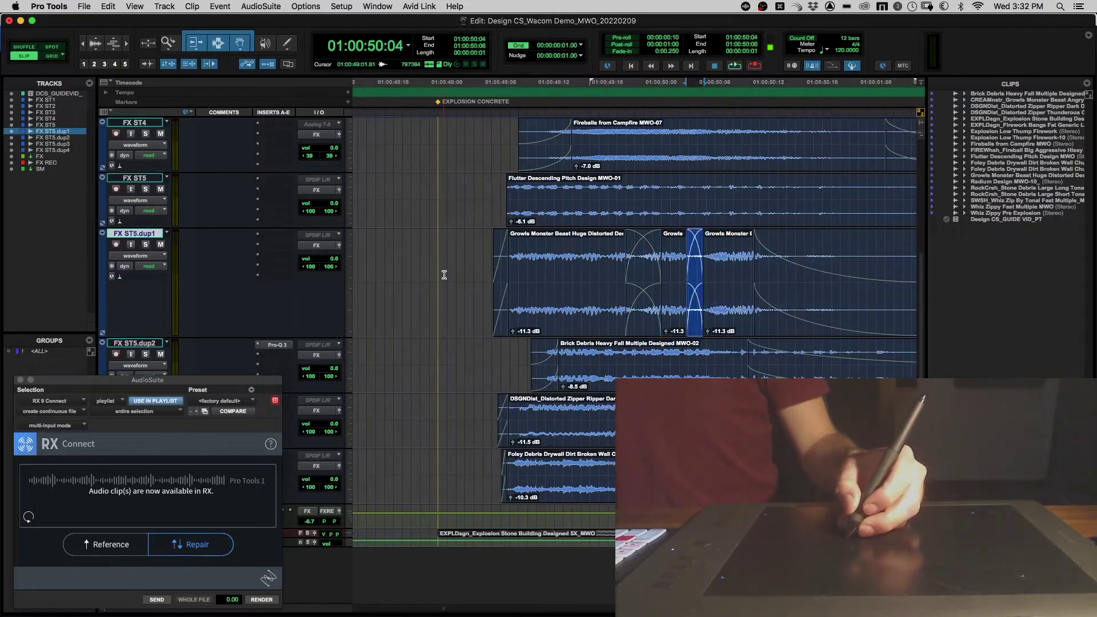
Solo FX ST5.dup1 and play the edited Growls clips from their start at 01:00:49:07
click(446, 275)
key(Tab)
key(shift+s)
key(space)
key(r)
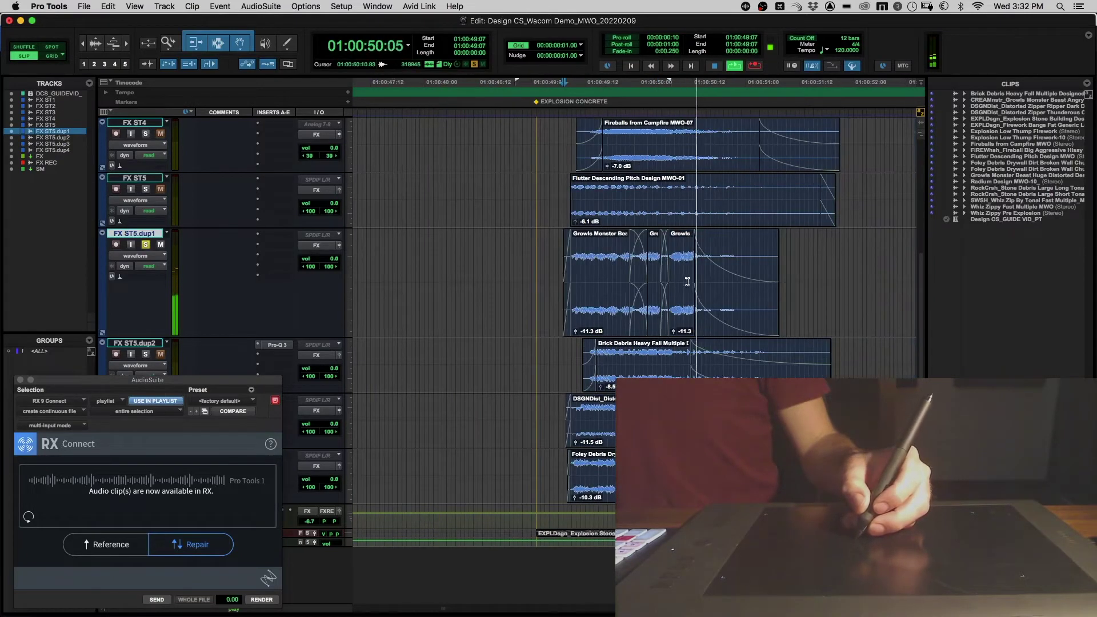
key(space)
Take FX ST5.dup1 out of solo and play all explosion layers together from 01:00:49:03
click(546, 257)
key(shift+s)
key(space)
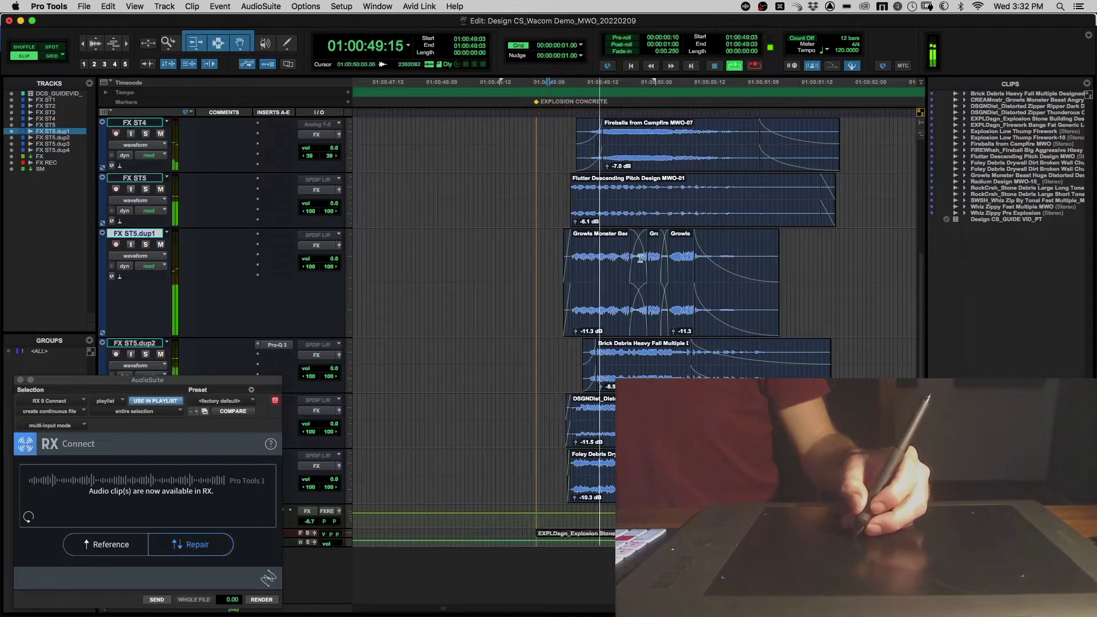
scroll(734, 262, up, 5)
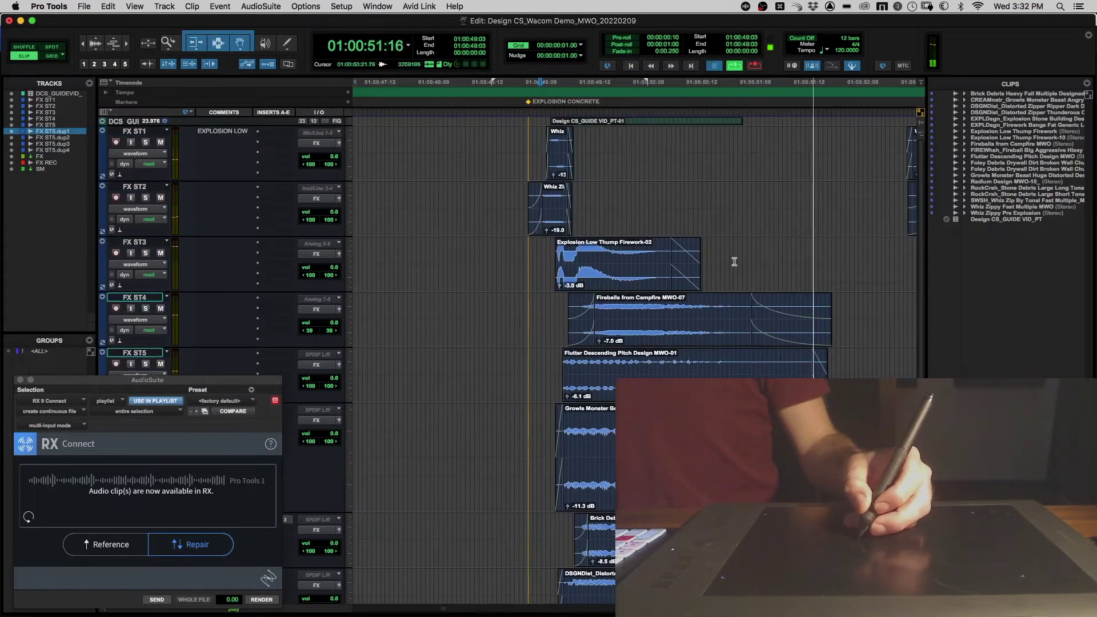
key(space)
scroll(734, 262, down, 3)
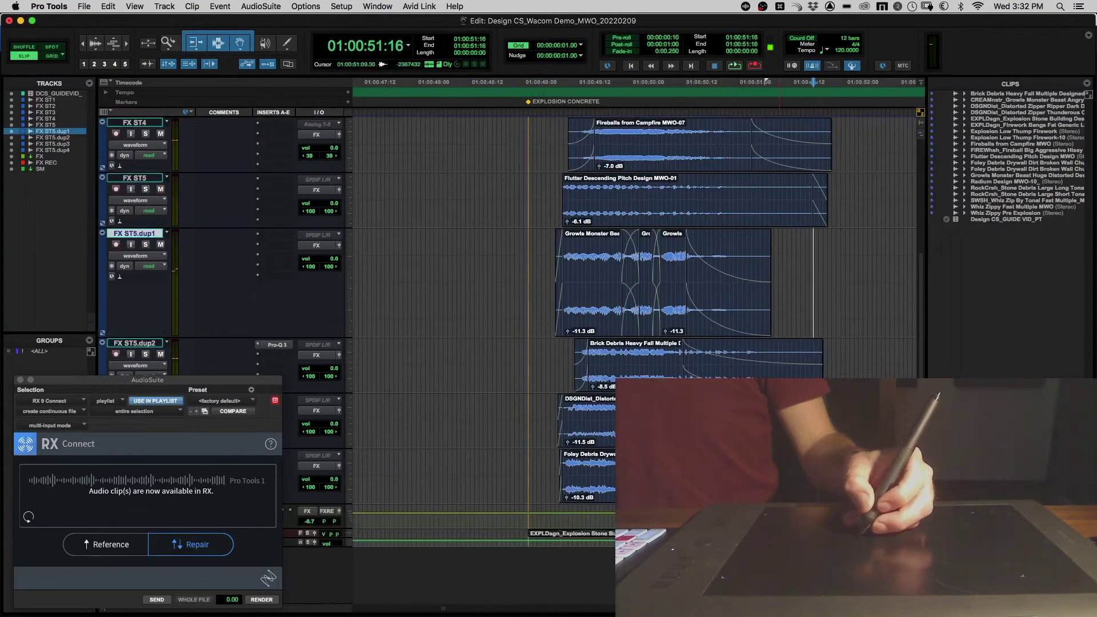
Make the first DSGNDist clip's fade-out on FX ST5.dup3 begin at 01:00:50:08 and play the explosion from 01:00:49:01
click(754, 421)
click(668, 421)
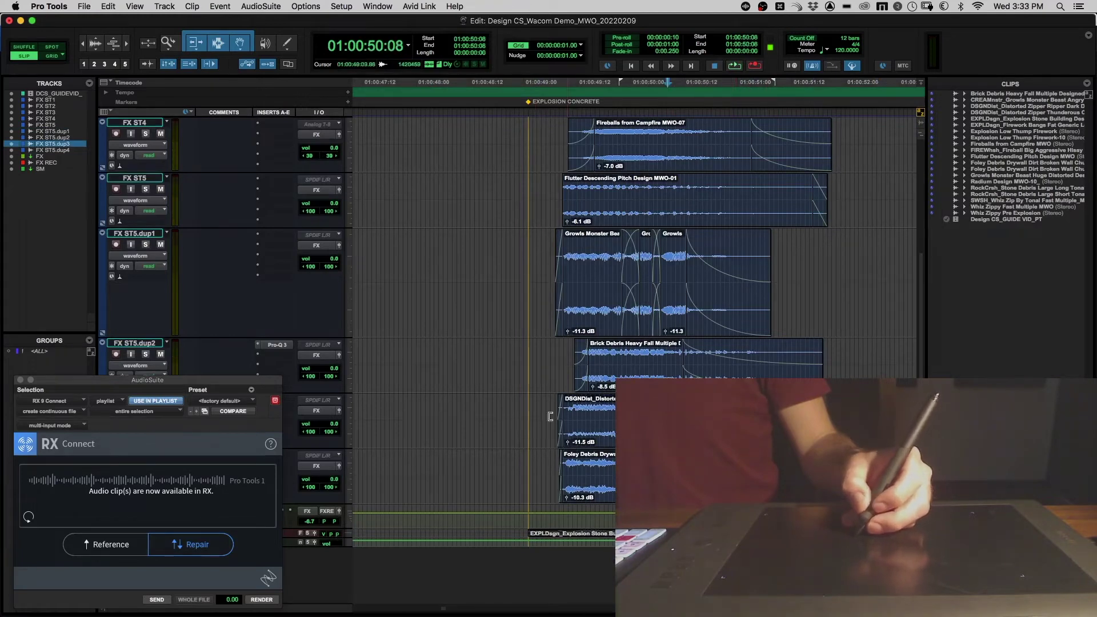
key(space)
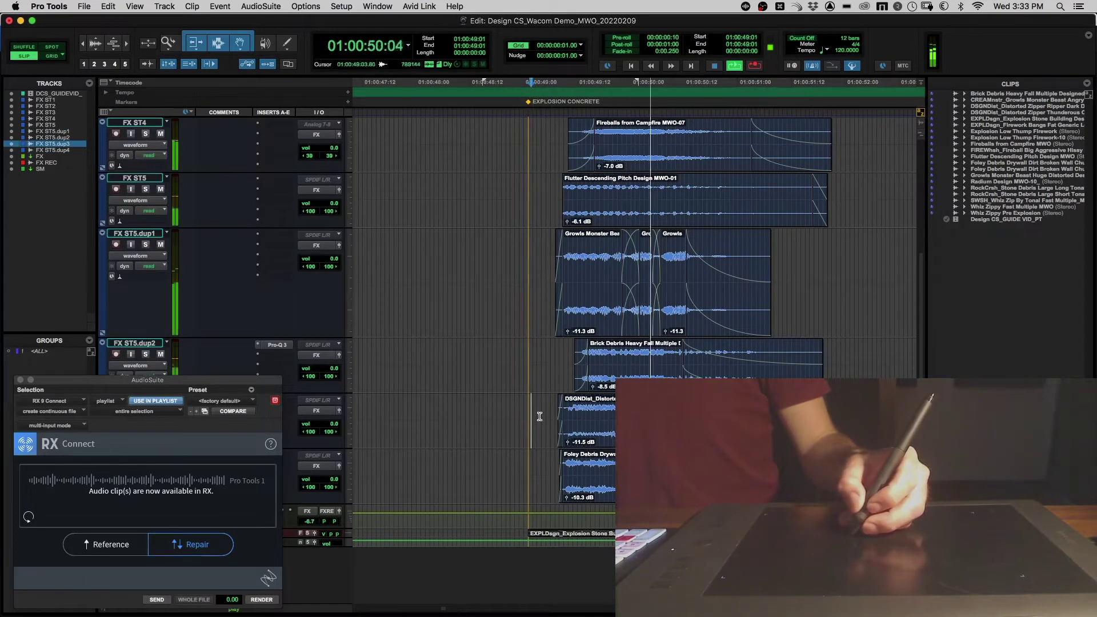
scroll(548, 397, right, 4)
key(r)
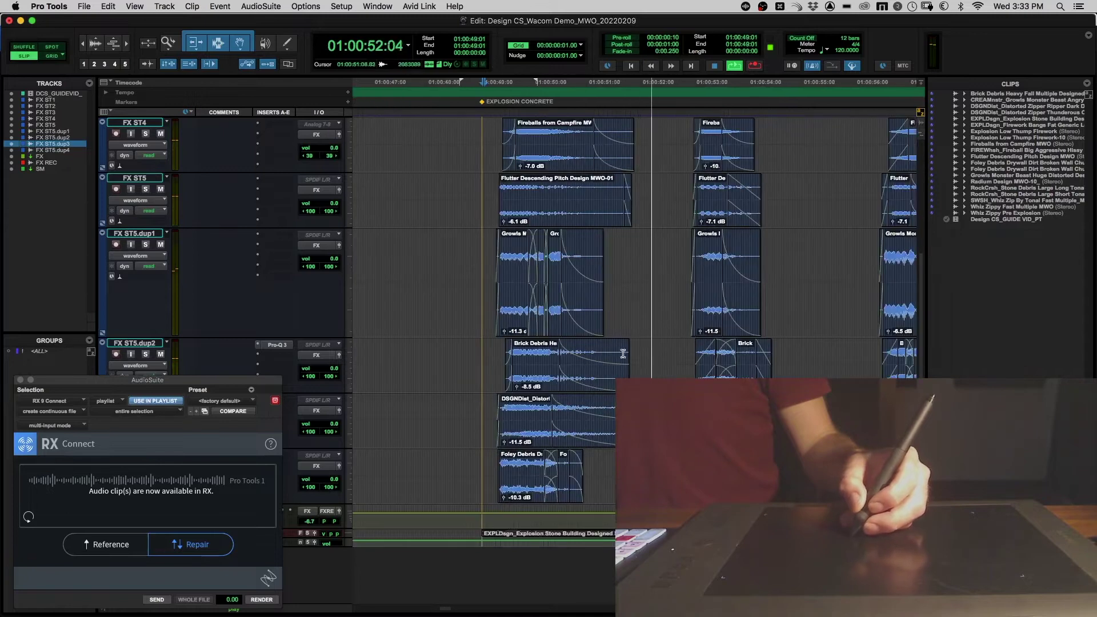
key(space)
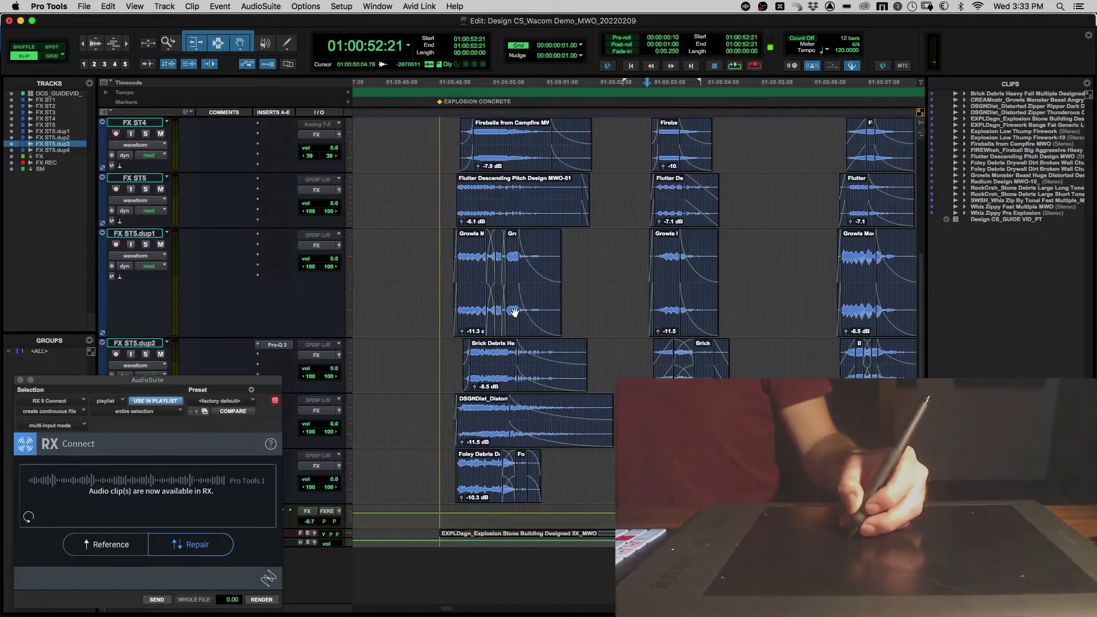
Extend the first Flutter clip on FX ST5 to line up with the DSGNDist clip's end and play from 01:00:48:19
drag(585, 223, 613, 223)
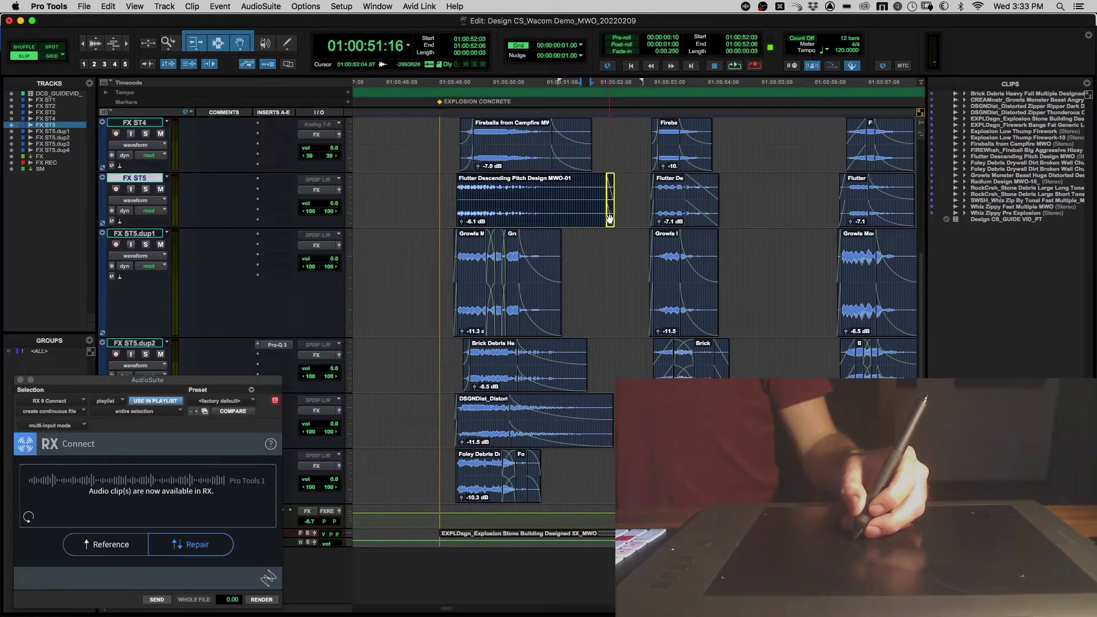
click(427, 190)
key(space)
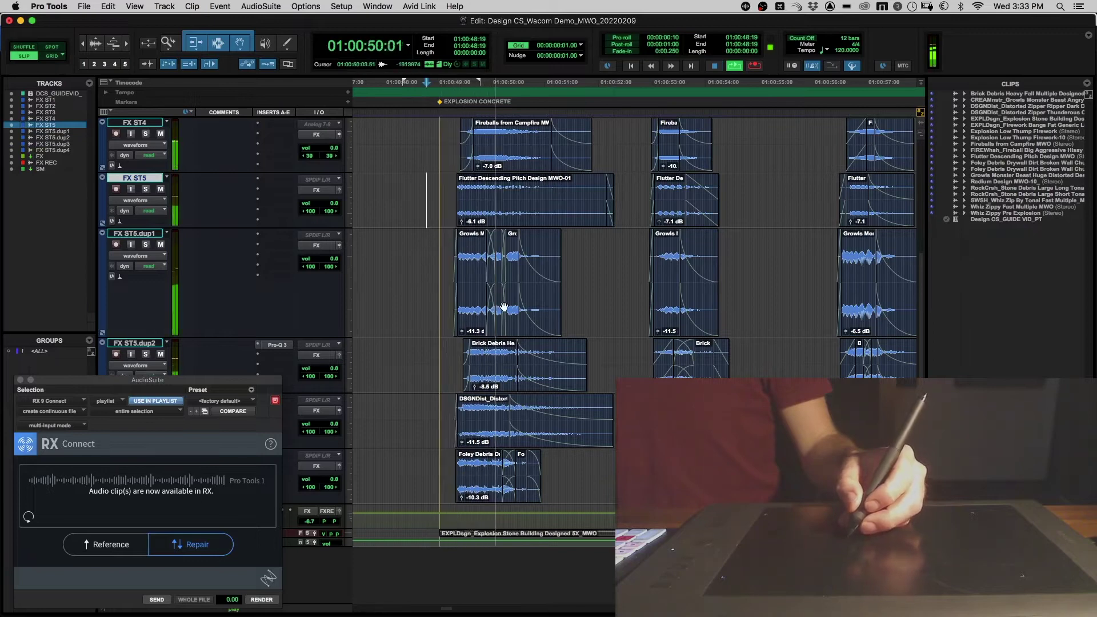
Make the first Flutter clip's fade-out on FX ST5 begin at 01:00:51:11 and audition the clip in solo
click(569, 197)
key(space)
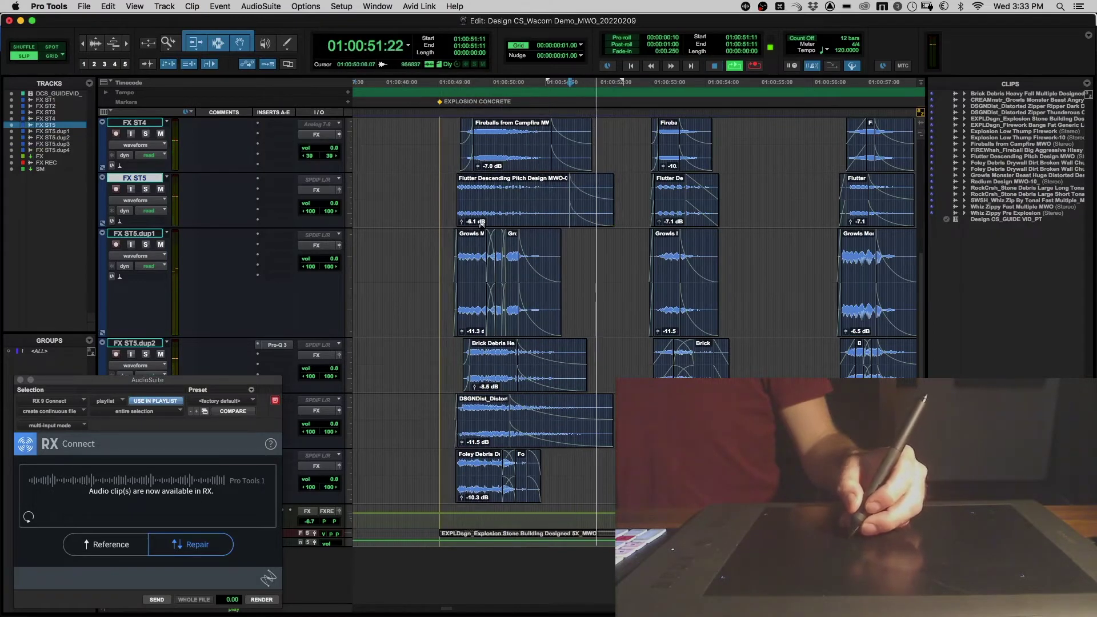
click(529, 214)
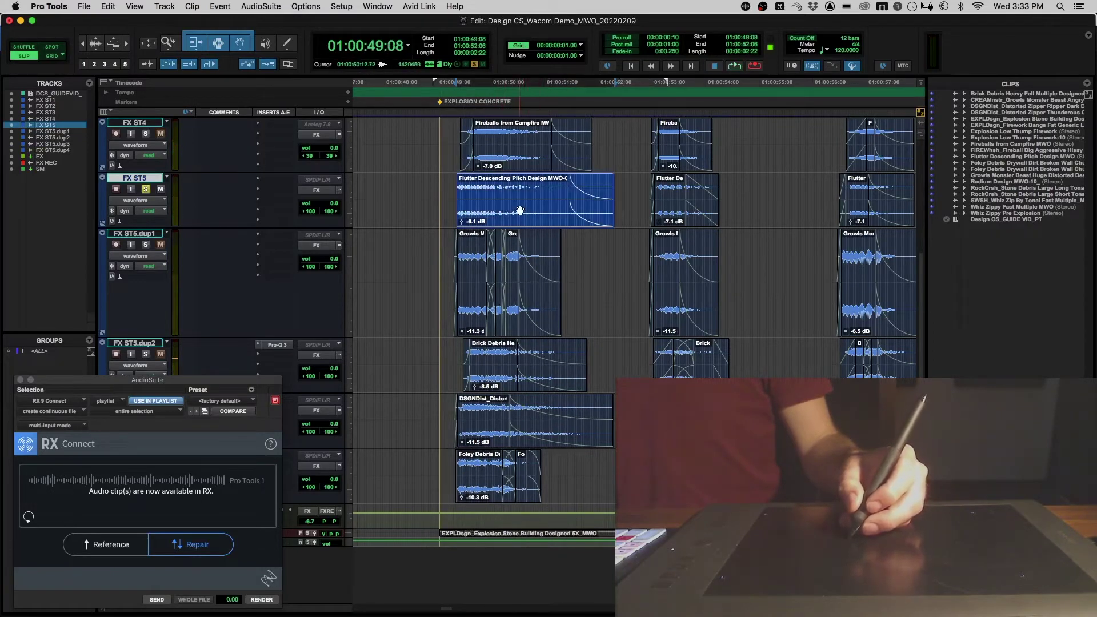
key(space)
key(space)
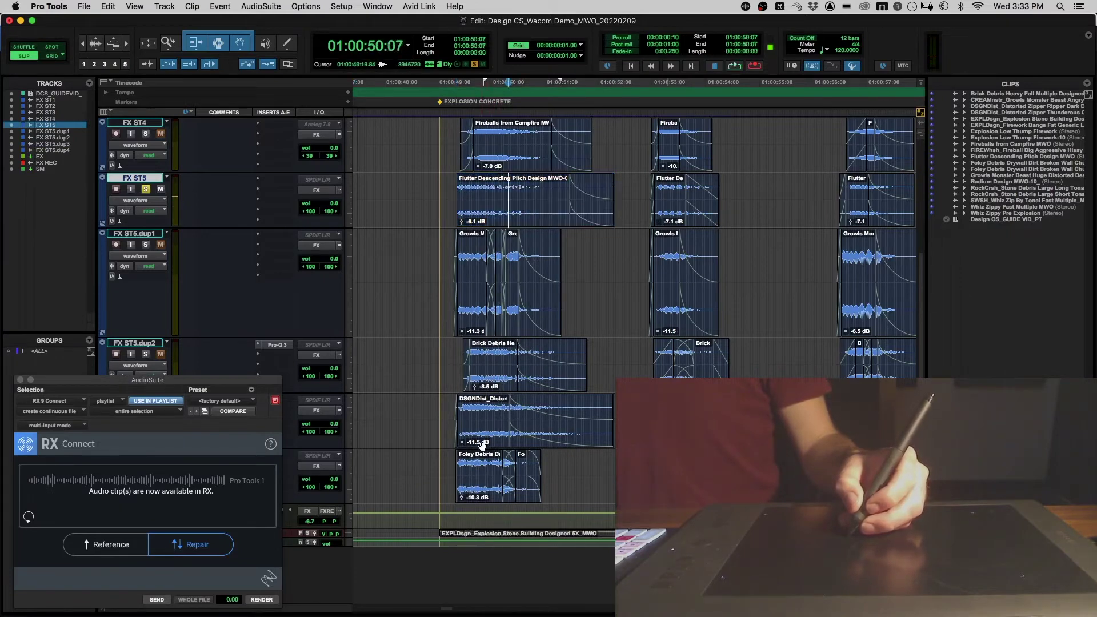
Audition the first DSGNDist clip on FX ST5.dup3 and the first Brick Debris clip on FX ST5.dup2 in solo
click(482, 442)
key(space)
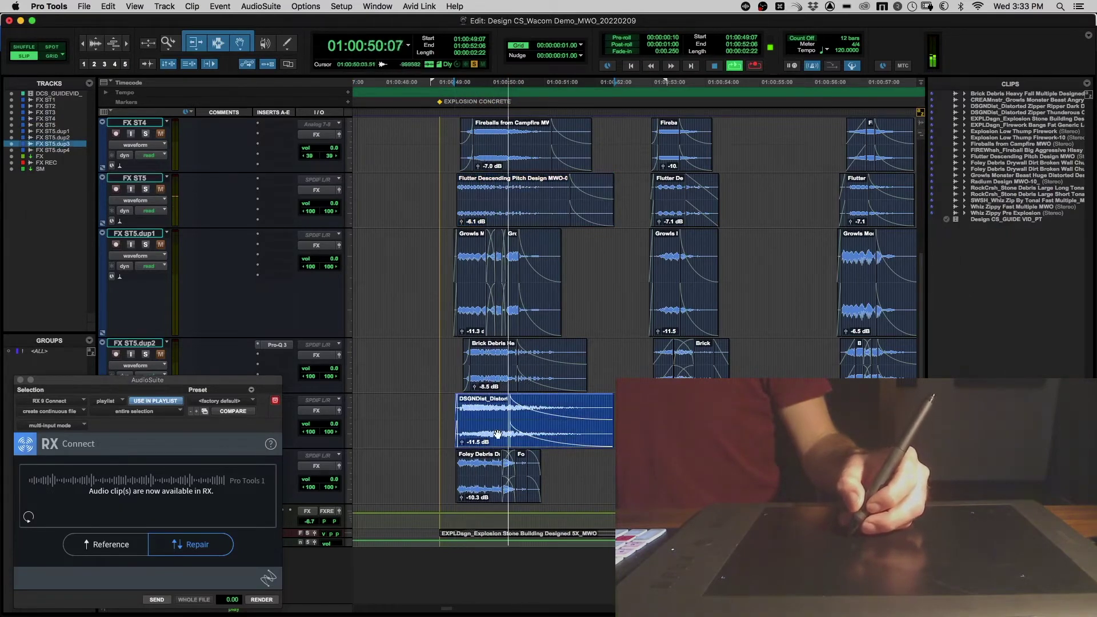
key(space)
click(498, 380)
key(shift+s)
key(space)
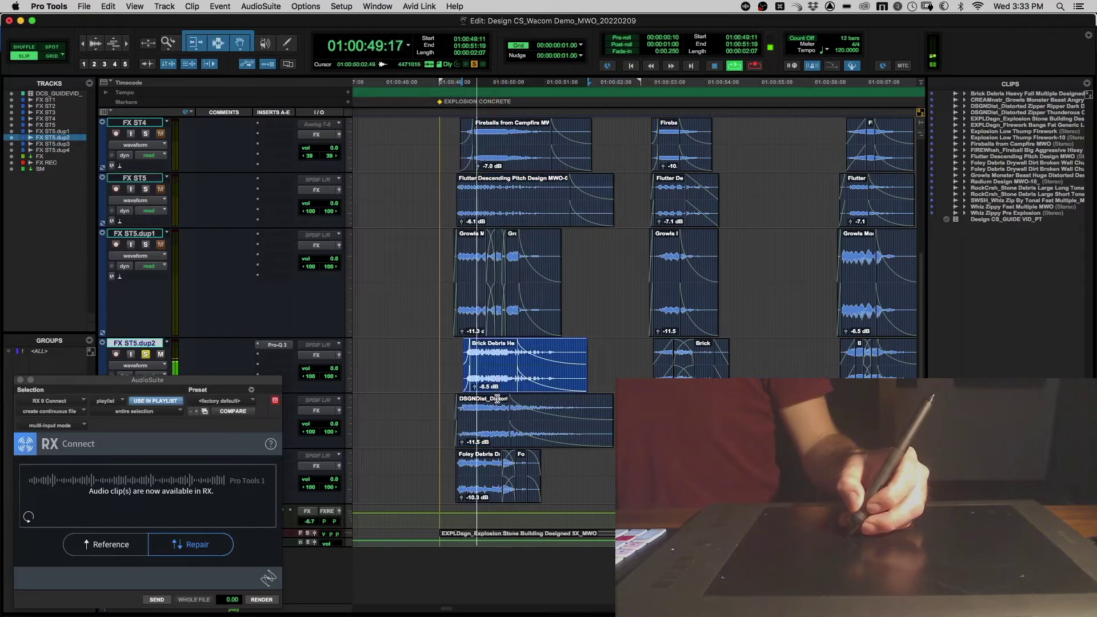
key(space)
Send the first DSGNDist clip on FX ST5.dup3 to iZotope RX for repair and close the De-click window
key(shift+s)
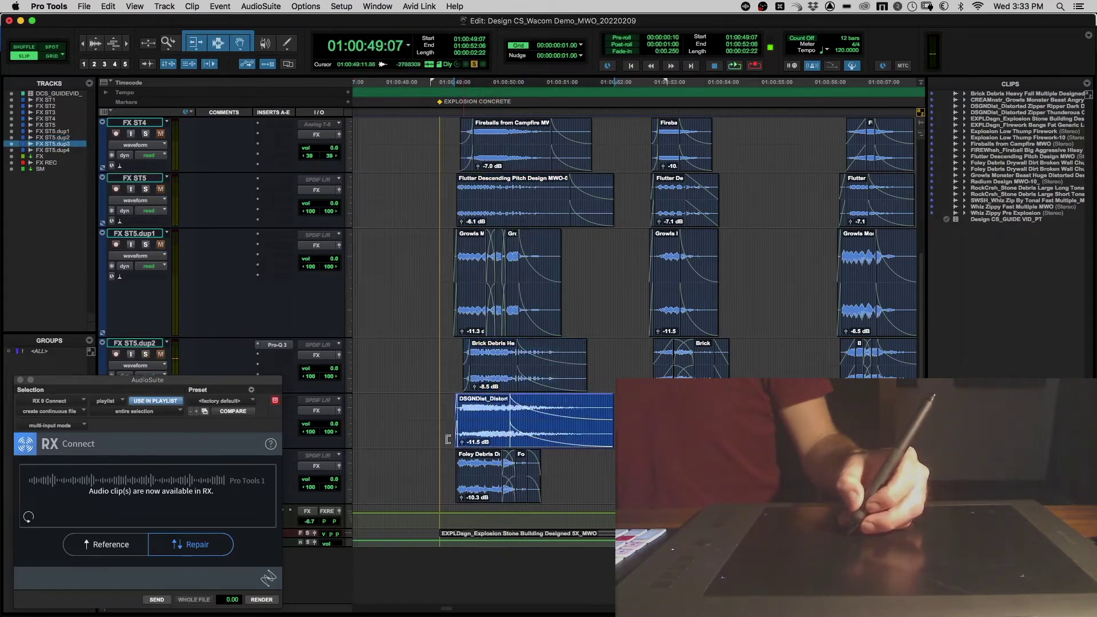
click(156, 600)
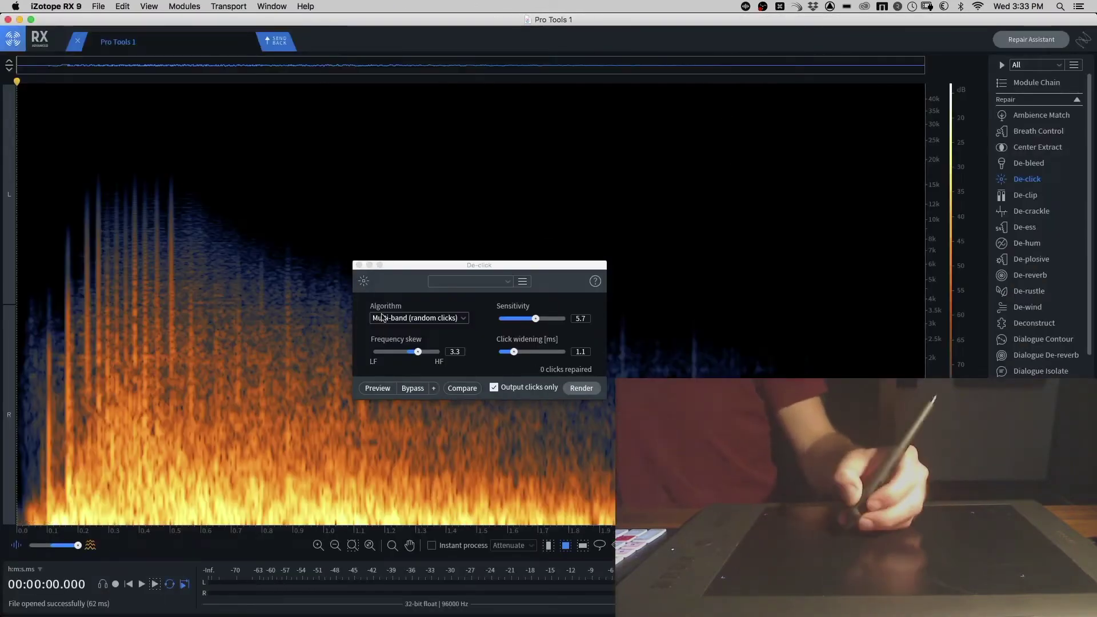
click(358, 265)
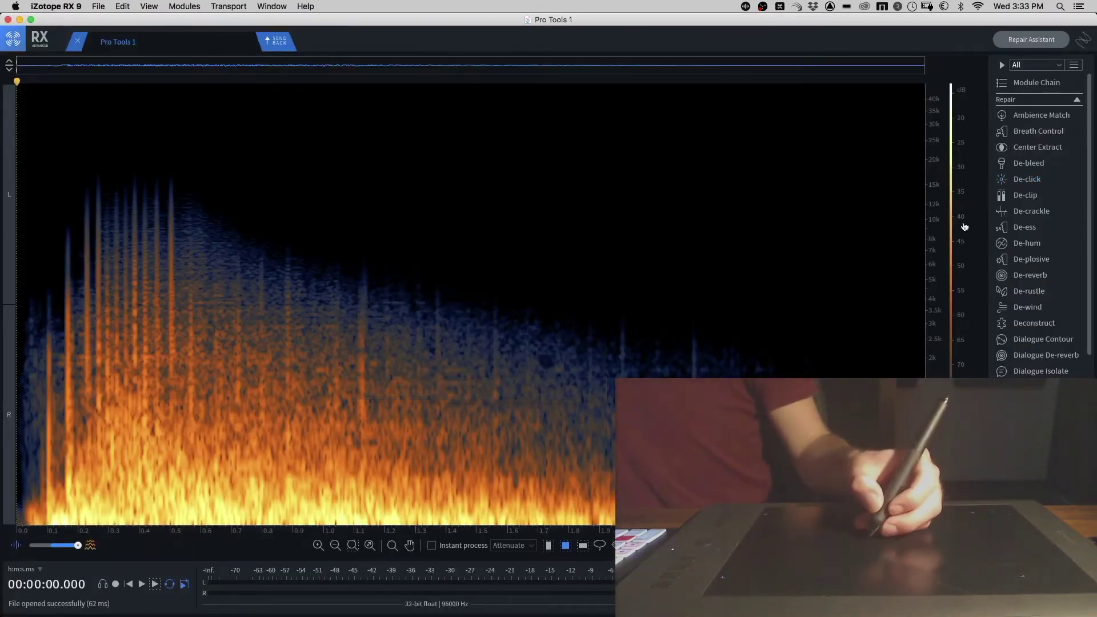
Shift the spectrogram's colour range toward quieter levels and play the clip
drag(955, 246, 955, 157)
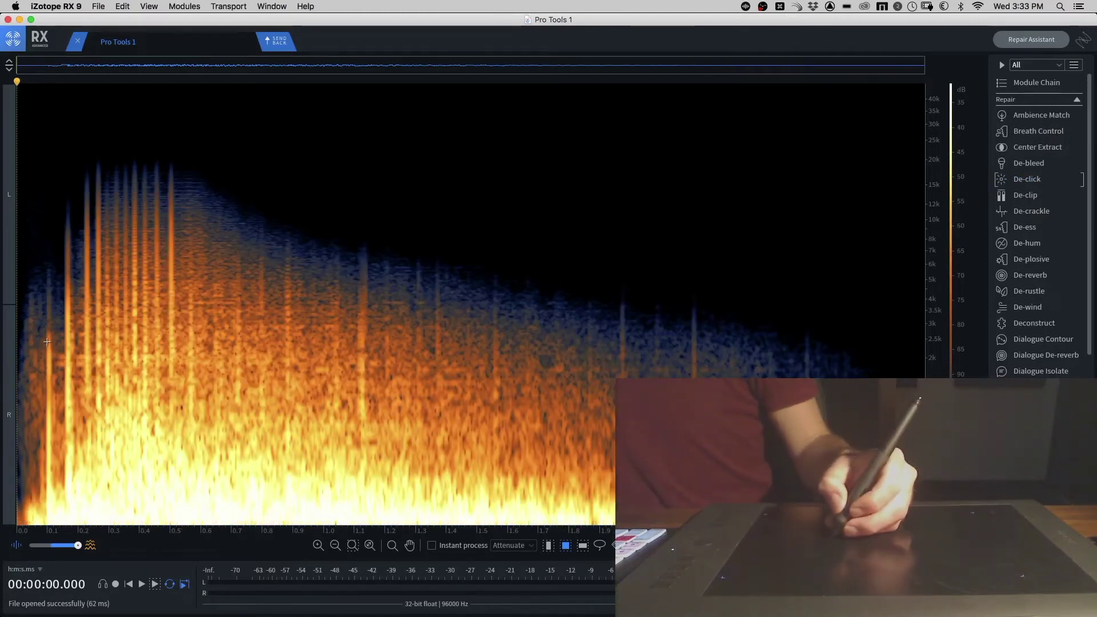
key(space)
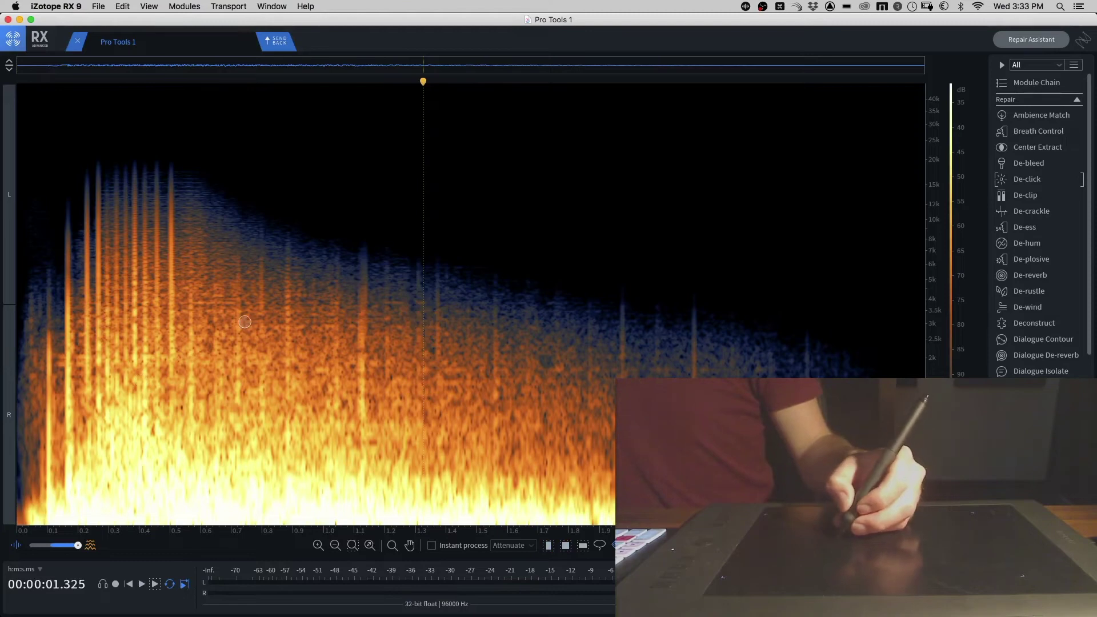
Paint a wavy brush selection across the spectrogram and box tall rectangular selections around the streaks near 0.5, 0.2 and 1.1 seconds
mouse_move(127, 336)
mouse_down()
mouse_move(200, 299)
mouse_move(311, 337)
mouse_move(412, 301)
mouse_move(463, 298)
mouse_move(521, 342)
mouse_move(723, 294)
mouse_move(817, 289)
mouse_up()
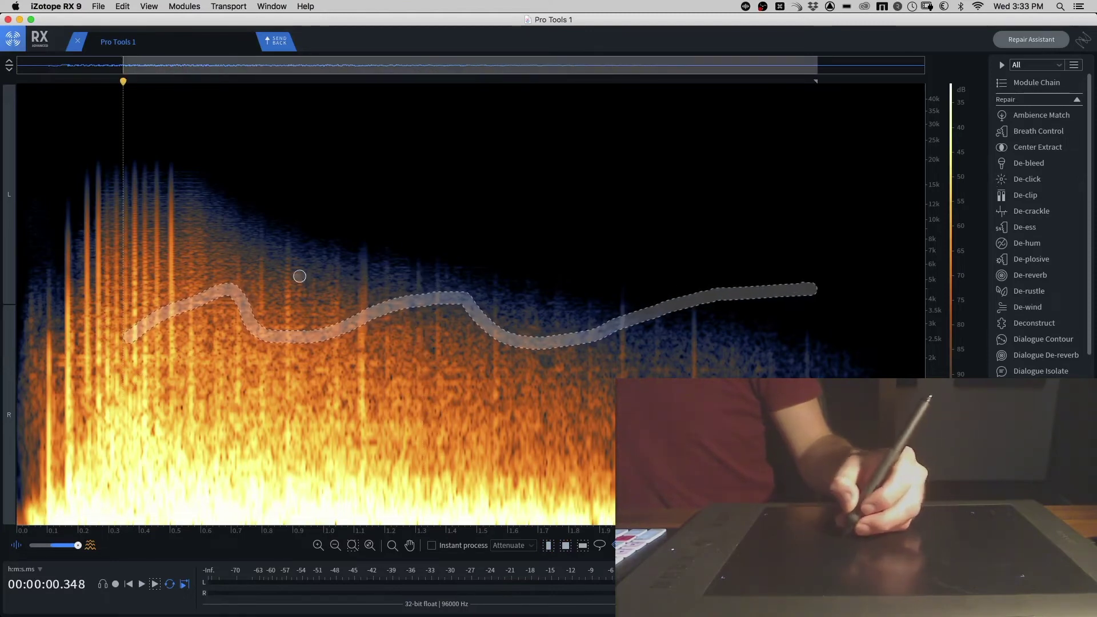
key(r)
click(175, 222)
drag(167, 153, 180, 413)
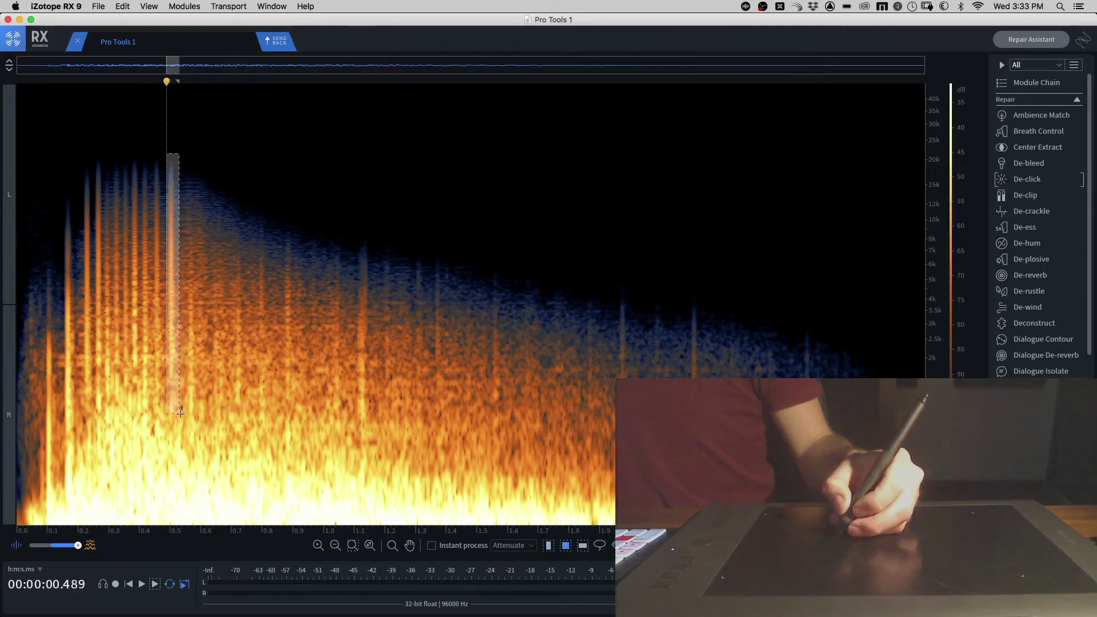
drag(80, 158, 98, 454)
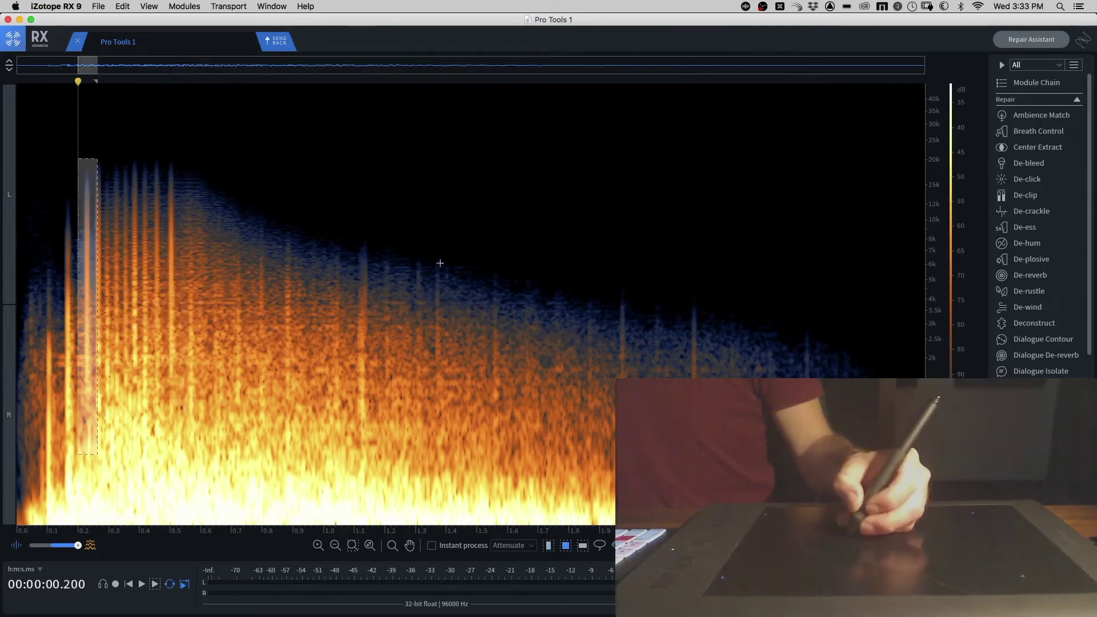
drag(354, 213, 362, 496)
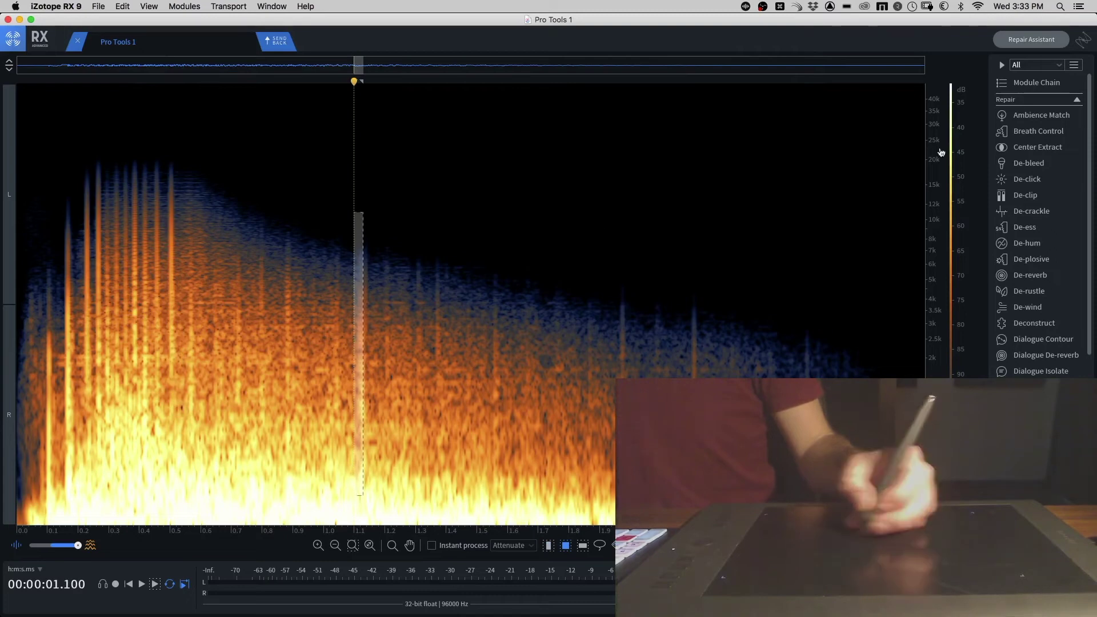
Shift the colour range toward louder levels, lasso the low-frequency body between about 0.2 and 1.5 seconds, and clear the selection
drag(936, 201, 962, 314)
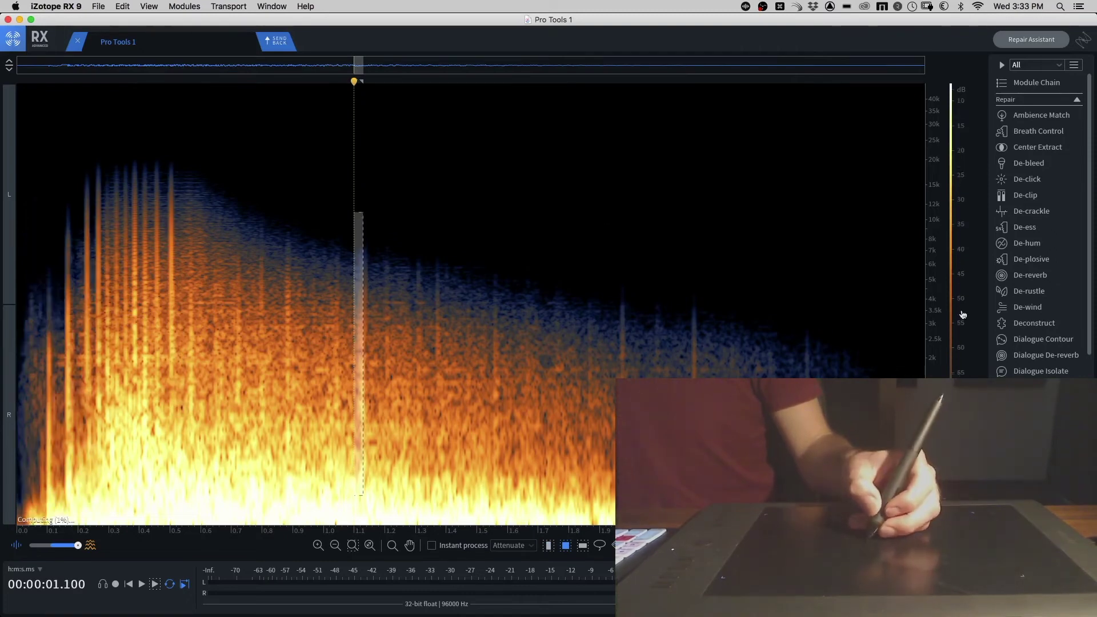
drag(169, 389, 473, 486)
drag(194, 397, 170, 377)
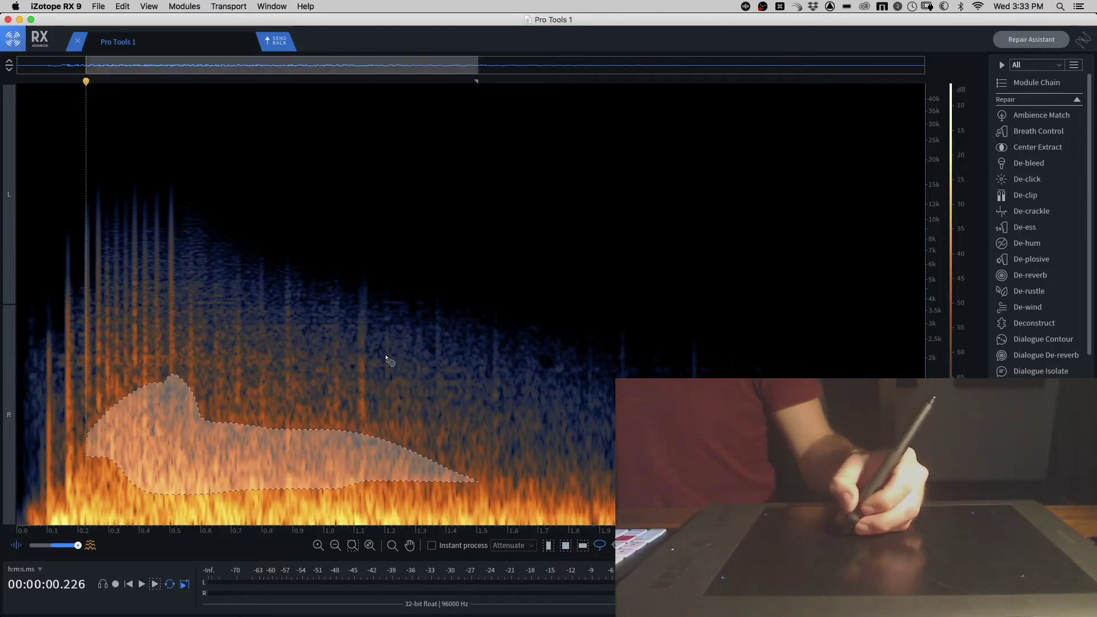
click(228, 295)
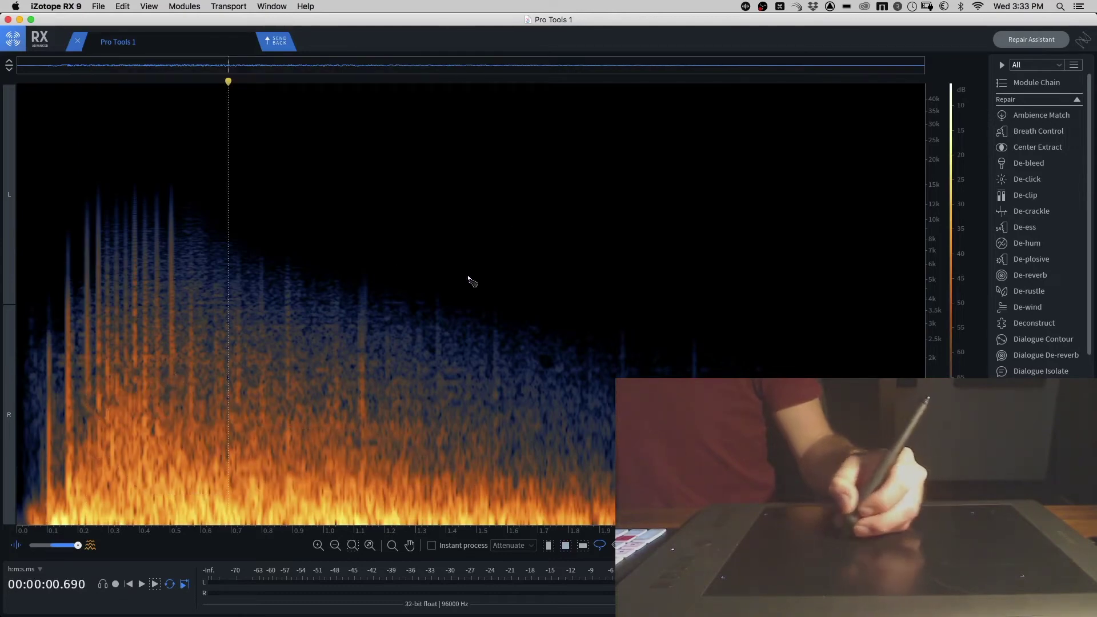
Shift the colour range back toward quieter levels, sweep a time selection over roughly the first 1.9 seconds, and clear it
drag(961, 257, 953, 104)
key(t)
drag(71, 318, 600, 309)
click(797, 279)
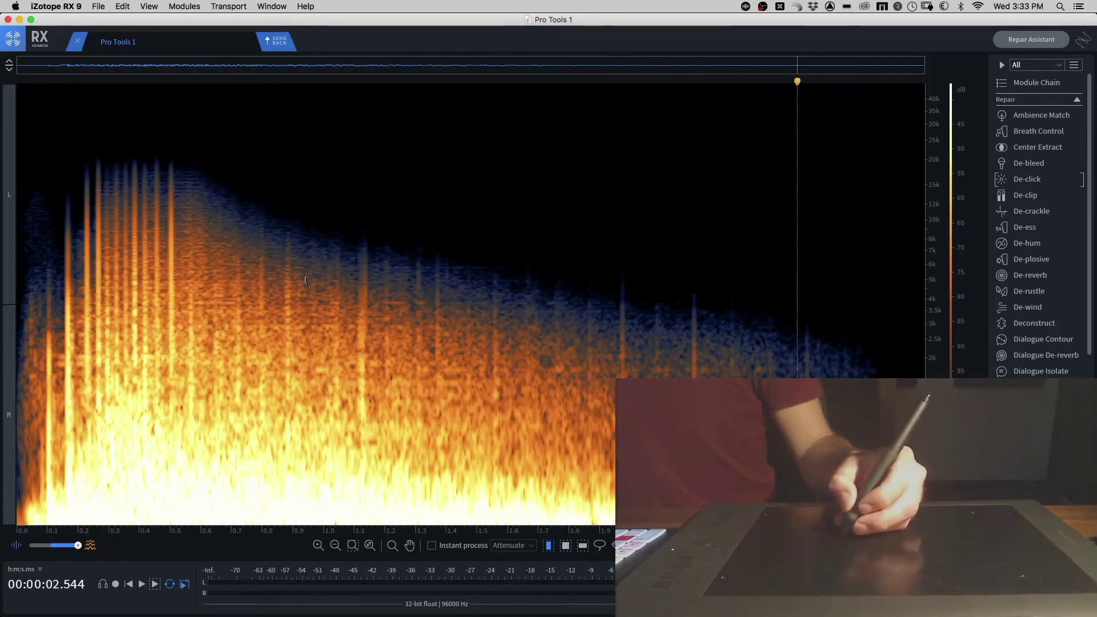
scroll(255, 281, up, 1)
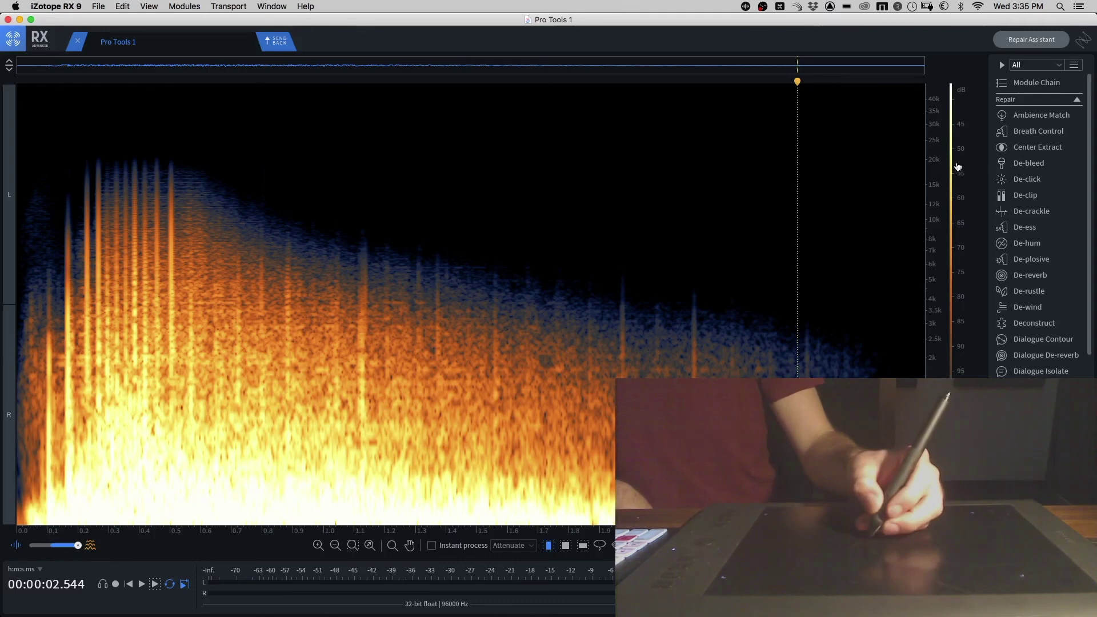
Shift the colour range toward louder levels, select narrow time slices around the streaks near 0.2 and 0.5 seconds, and clear the selection
drag(958, 166, 957, 302)
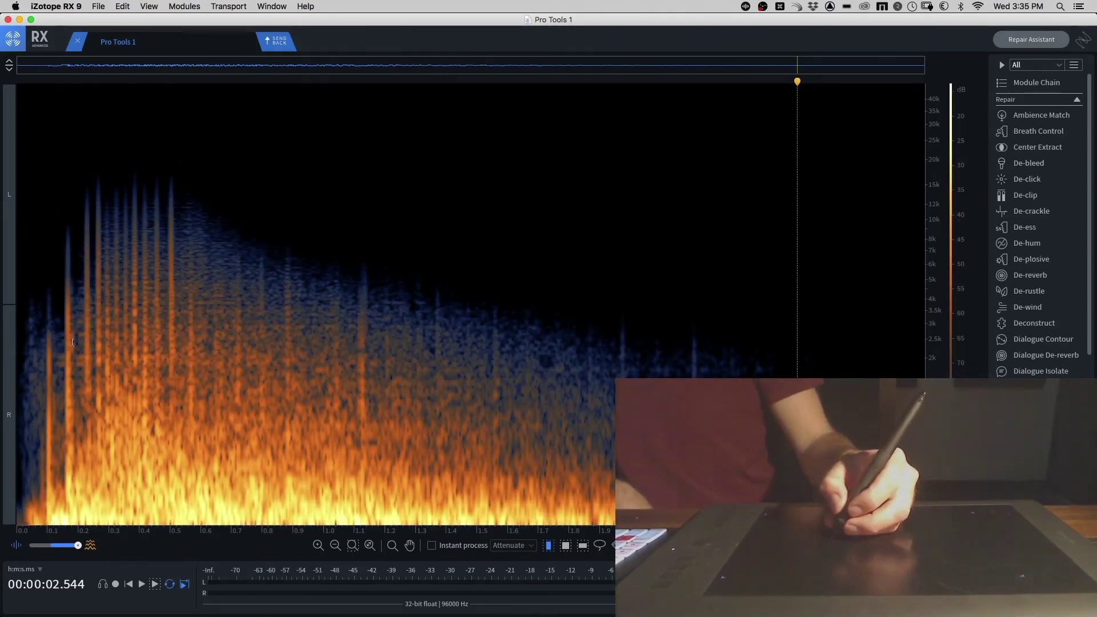
drag(81, 344, 93, 349)
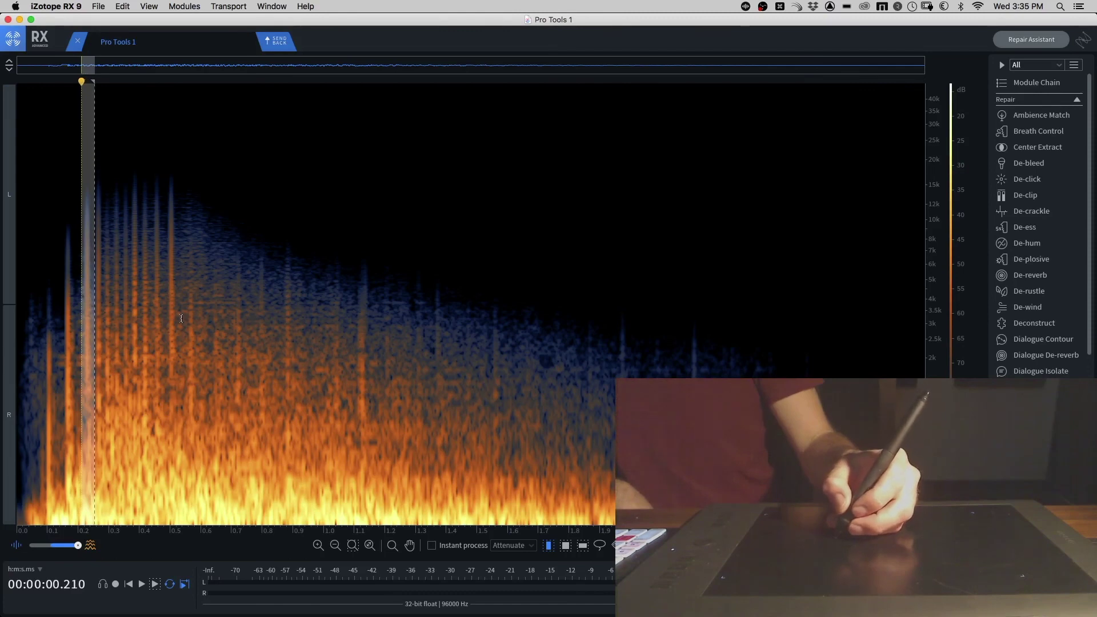
drag(182, 320, 160, 340)
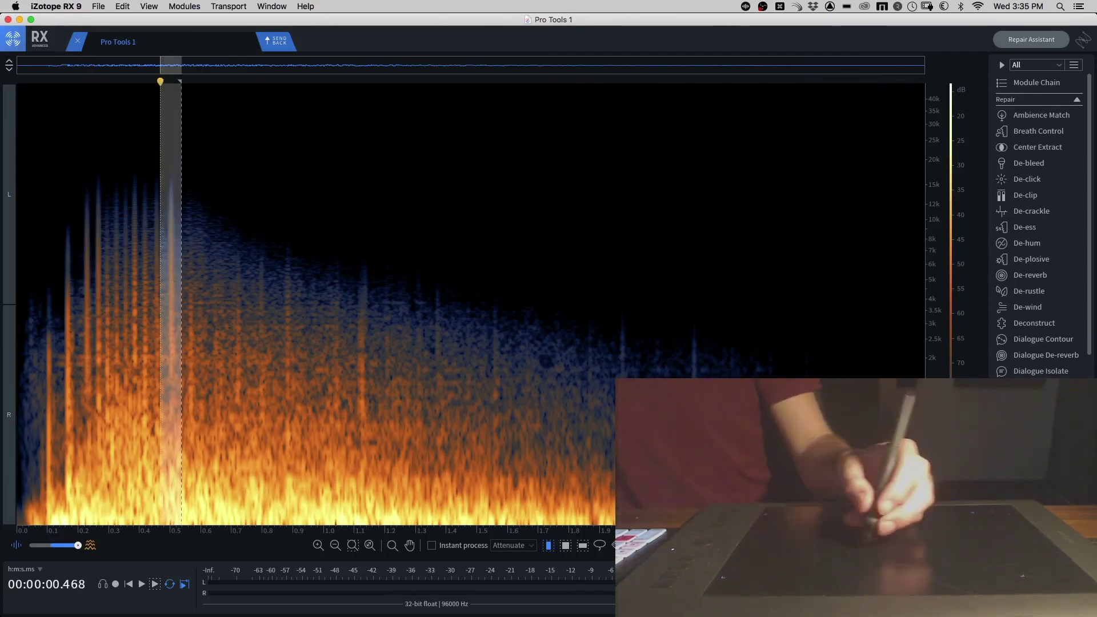
click(236, 341)
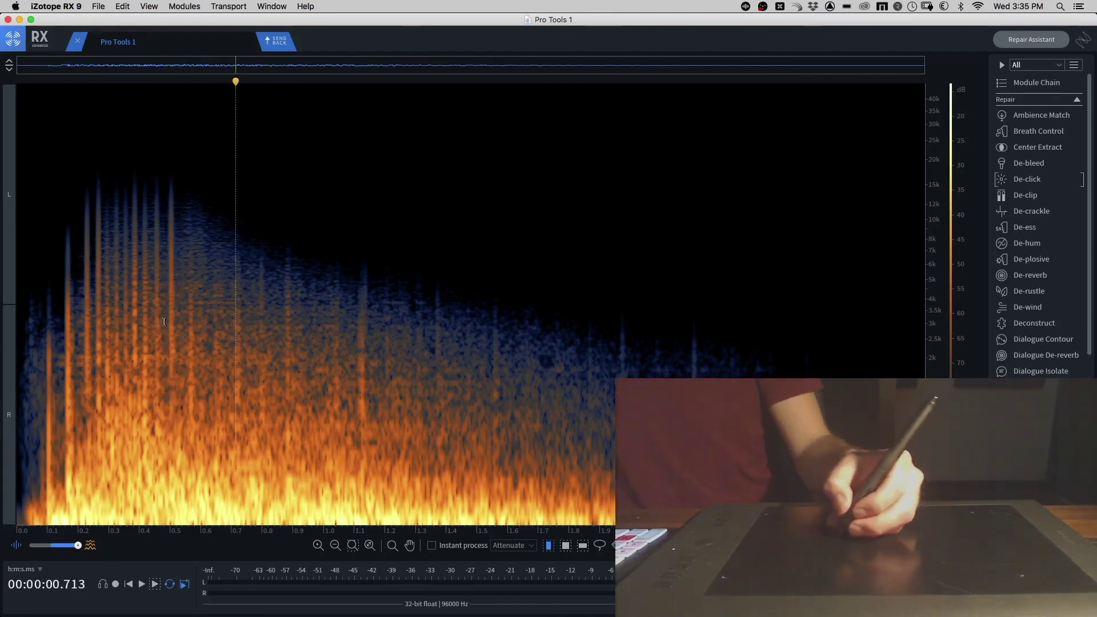
Box a thin time-frequency band just above 2 kHz across nearly the whole clip, clear it, and switch to Pro Tools
drag(27, 346, 932, 352)
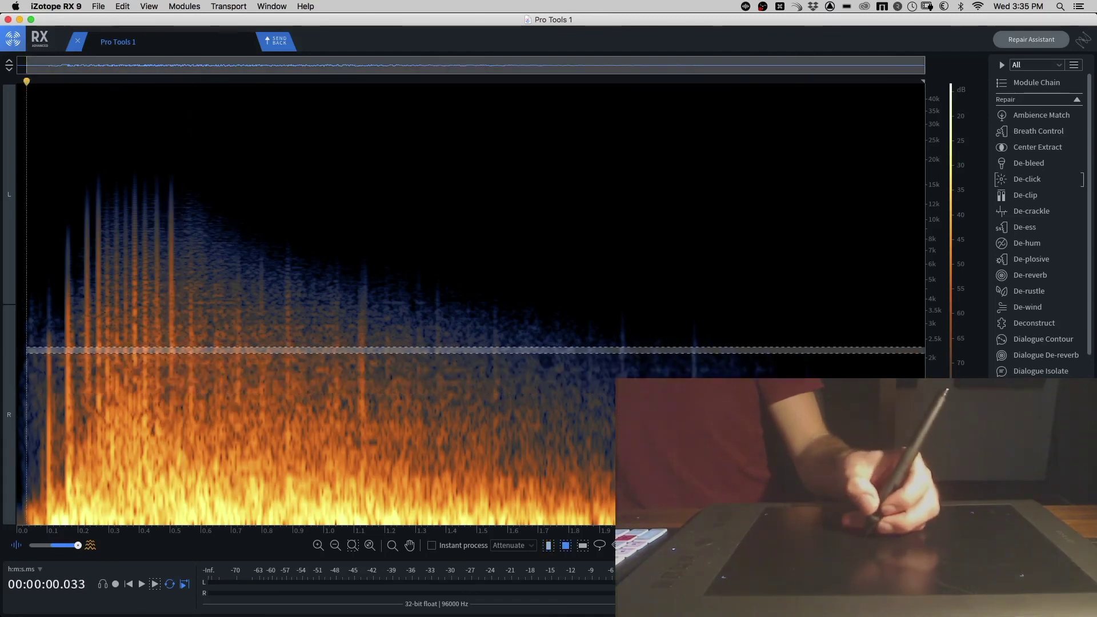
click(886, 343)
key(super+Tab)
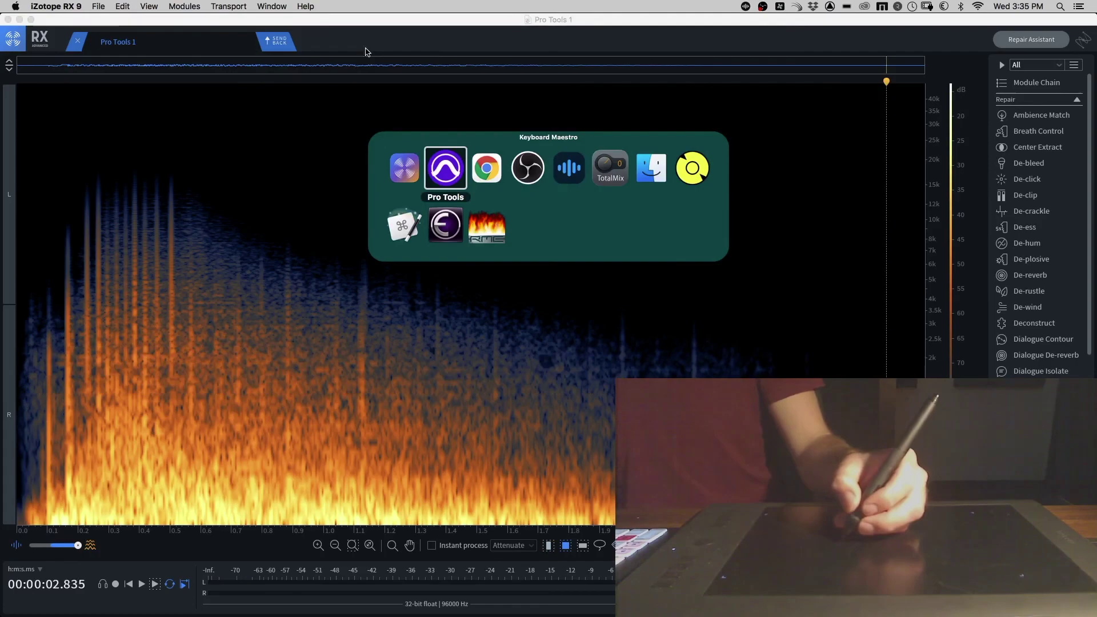